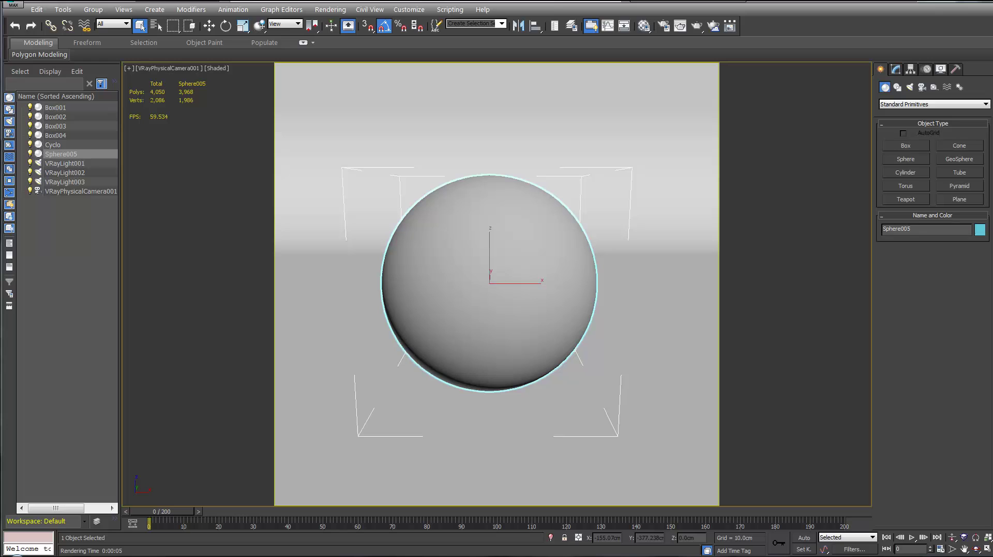
Switch the UI tool defaults to MAX.vray and accept the restart warning
{"action": "left_click", "coordinate": [408, 9]}
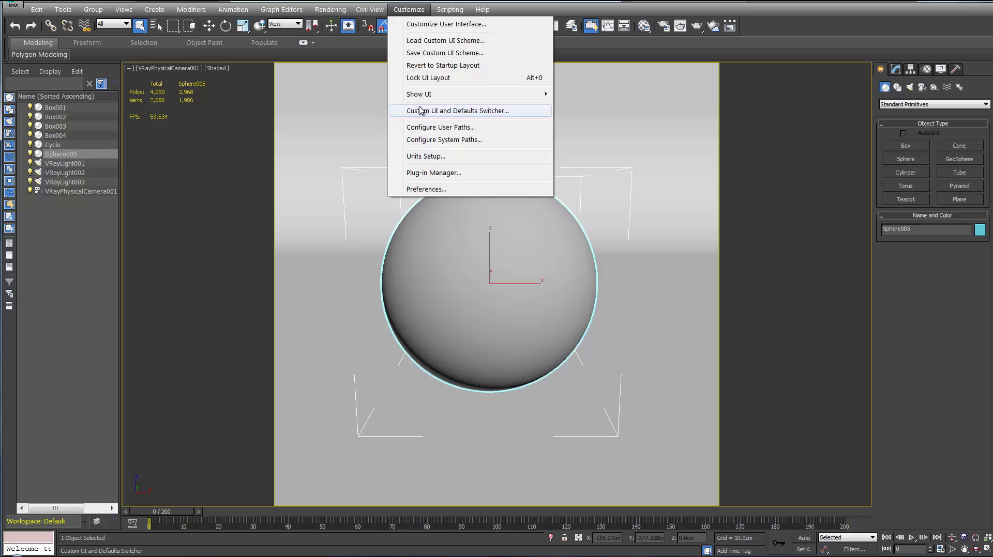
{"action": "left_click", "coordinate": [501, 114]}
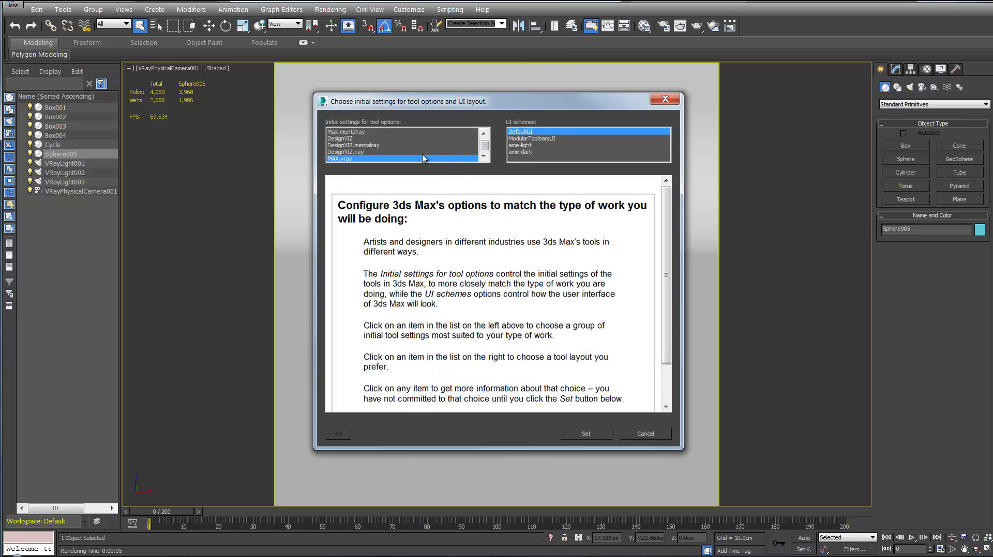
{"action": "left_click", "coordinate": [594, 430]}
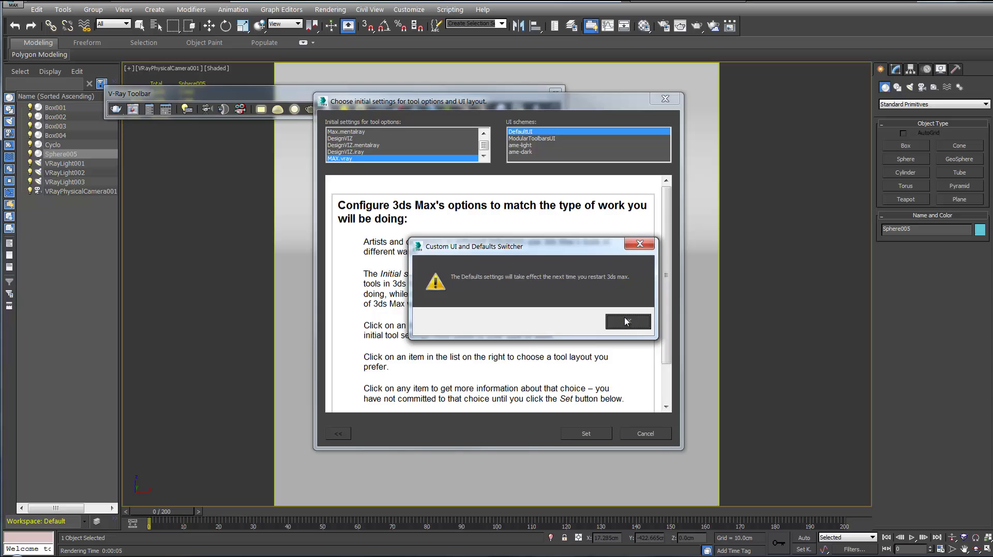
{"action": "left_click", "coordinate": [625, 322]}
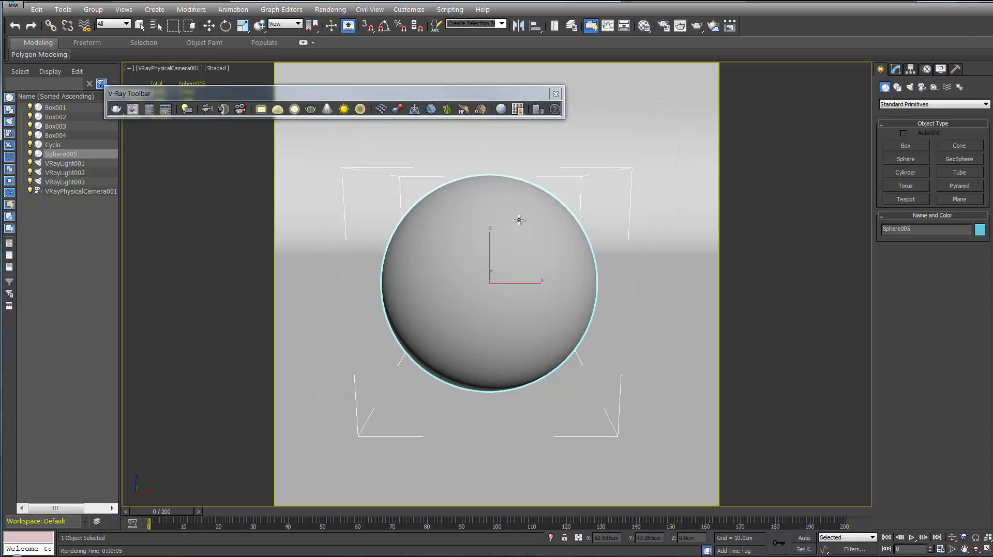
Close the V-Ray toolbar, place the Material Editor off the sphere, and rename Material #1 'Chrome'
{"action": "left_click", "coordinate": [555, 94]}
{"action": "left_click", "coordinate": [644, 26]}
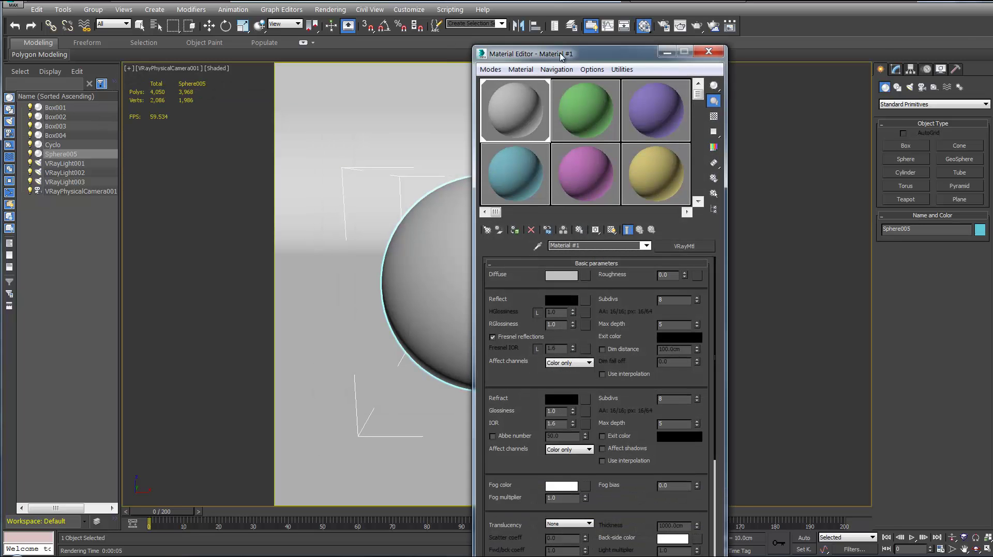
{"action": "left_click_drag", "start_coordinate": [560, 56], "coordinate": [717, 58]}
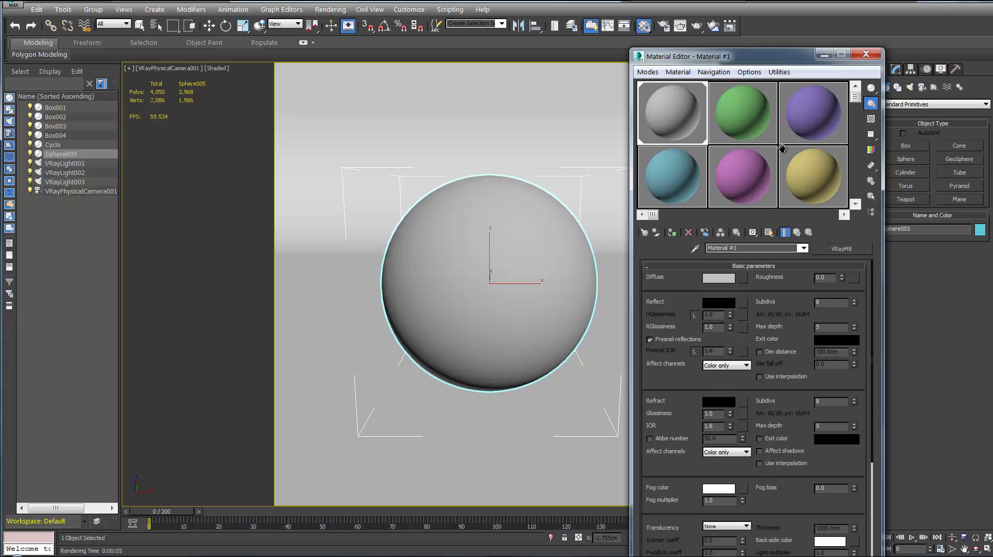
{"action": "left_click_drag", "start_coordinate": [776, 62], "coordinate": [811, 19]}
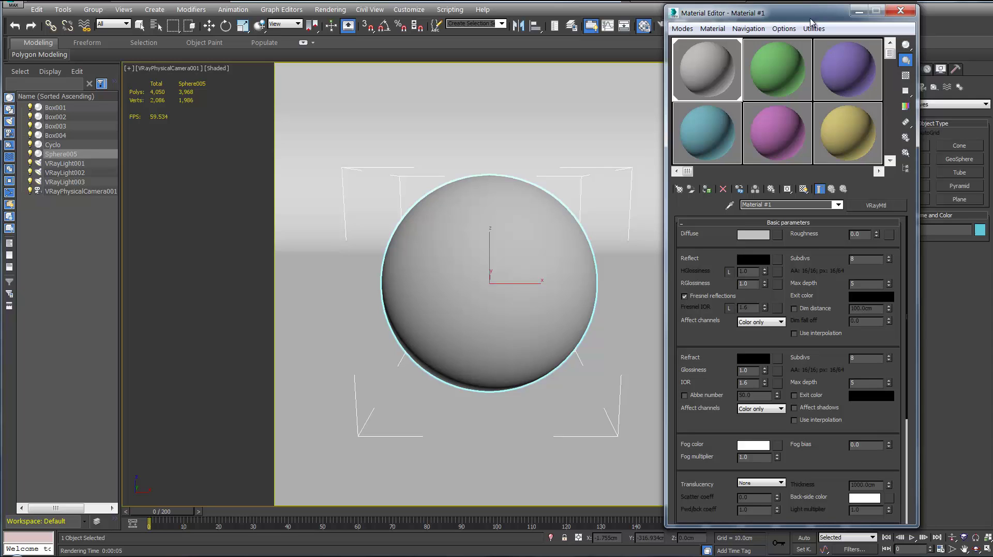
{"action": "left_click_drag", "start_coordinate": [808, 205], "coordinate": [698, 202]}
{"action": "type", "text": "Chrome"}
Make Chrome's diffuse colour red (137, 24, 24)
{"action": "left_click", "coordinate": [754, 236]}
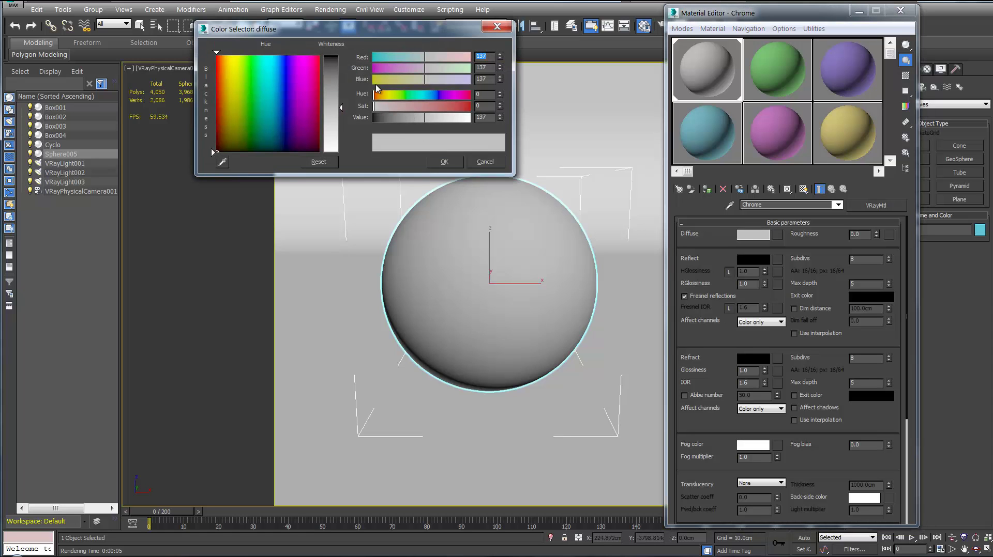
{"action": "mouse_move", "coordinate": [443, 107]}
{"action": "left_mouse_down"}
{"action": "mouse_move", "coordinate": [469, 115]}
{"action": "mouse_move", "coordinate": [451, 114]}
{"action": "mouse_move", "coordinate": [461, 107]}
{"action": "left_mouse_up"}
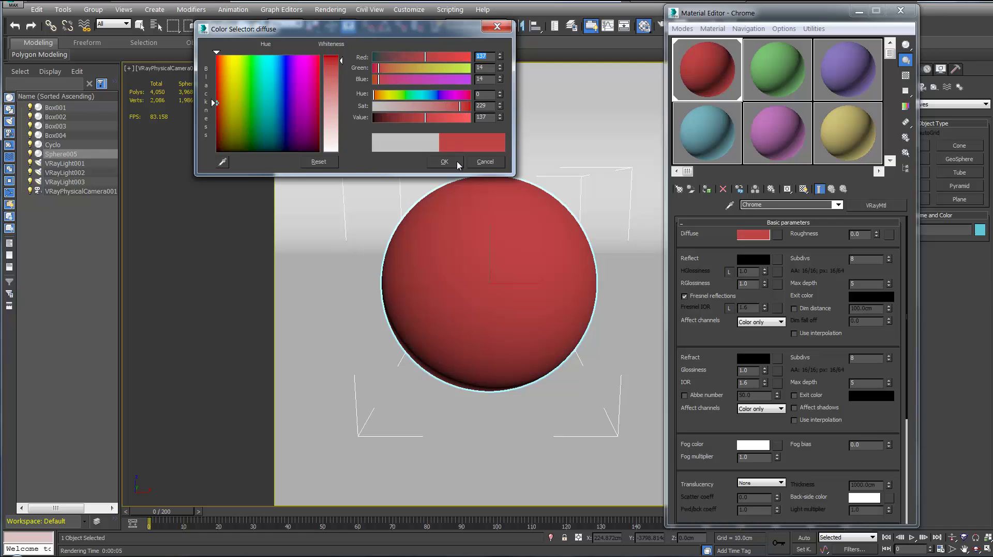
{"action": "left_click", "coordinate": [444, 161]}
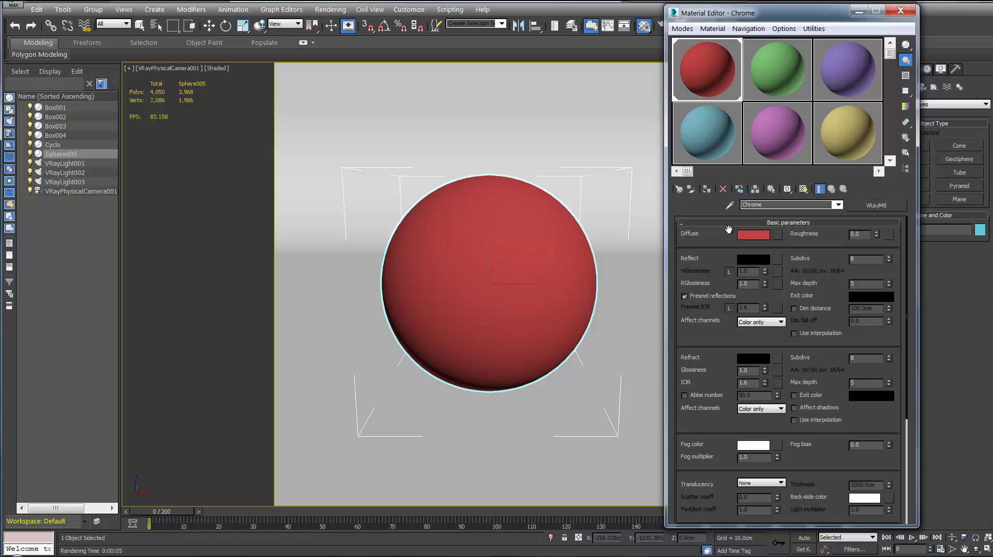
Set Chrome's reflection to grey 190 and turn on the checkered sample background
{"action": "left_click", "coordinate": [764, 260]}
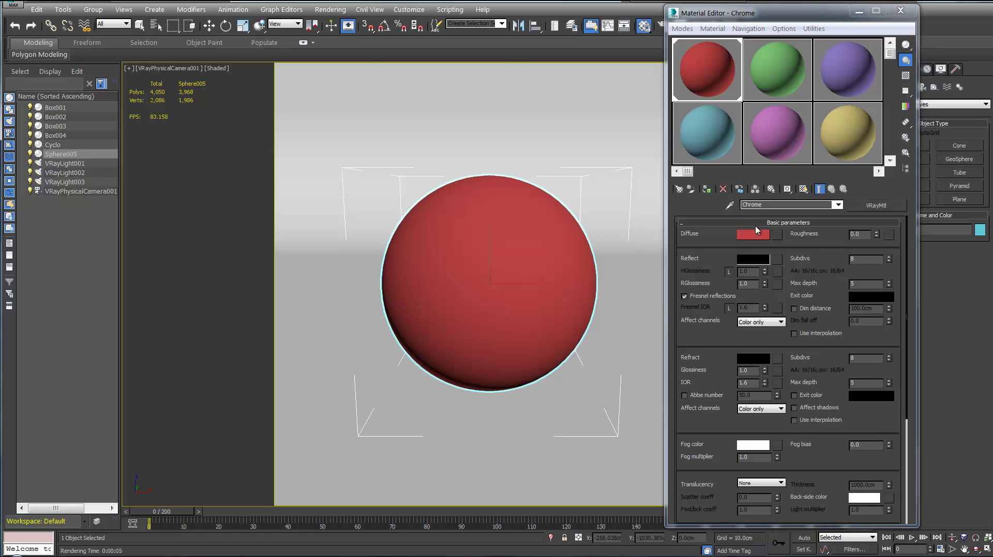
{"action": "left_click_drag", "start_coordinate": [341, 55], "coordinate": [342, 127]}
{"action": "left_click", "coordinate": [445, 162]}
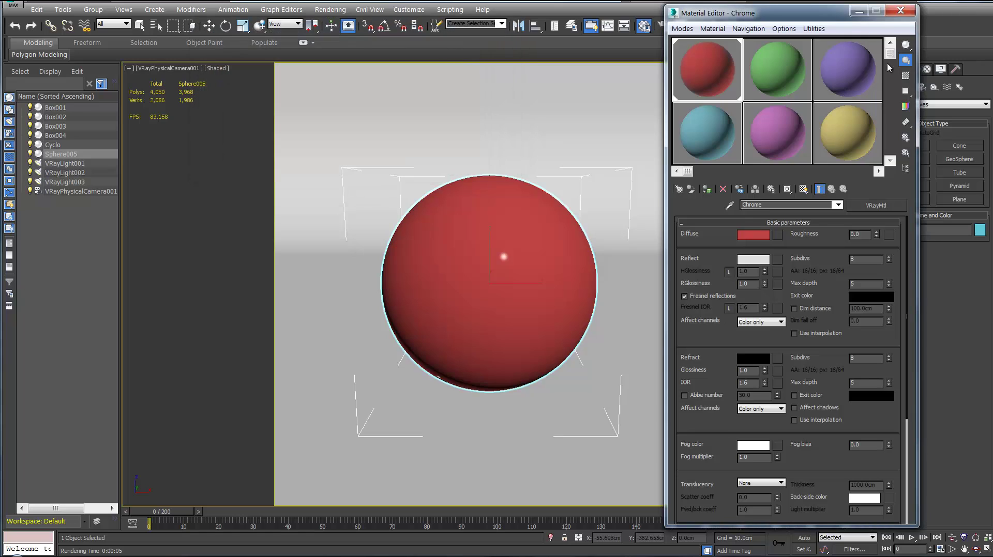
{"action": "left_click", "coordinate": [905, 77]}
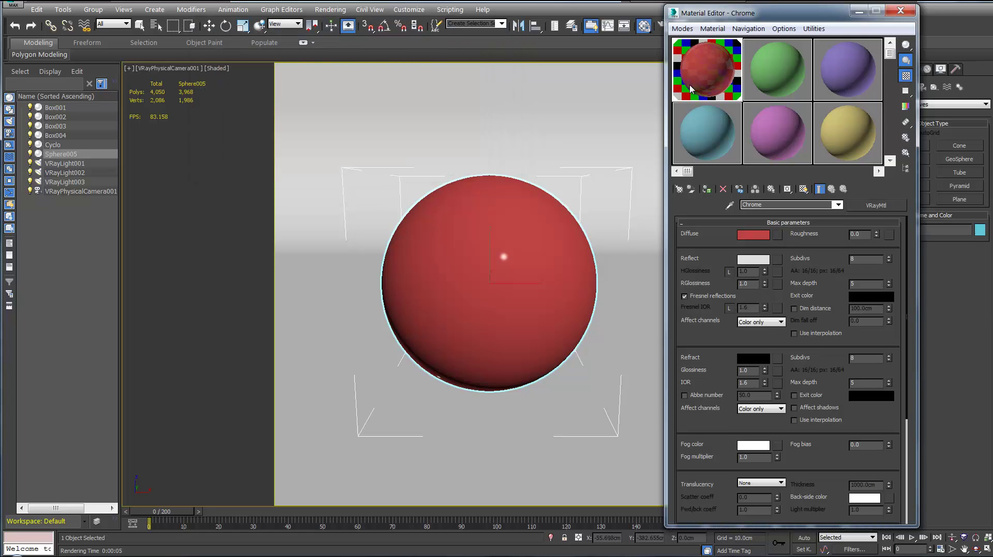
Enlarge the Chrome sample preview and place the reflection colour selector beside it
{"action": "double_click", "coordinate": [722, 71]}
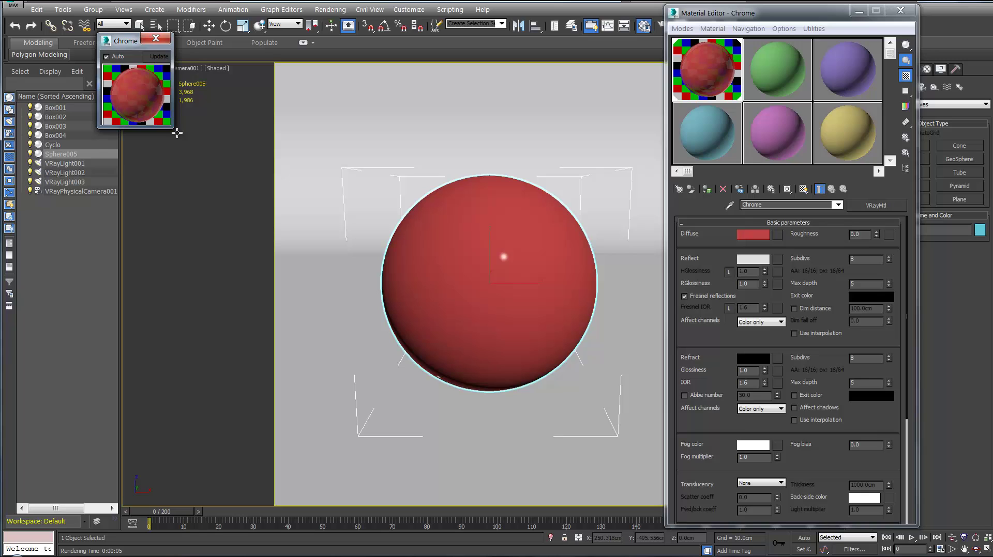
{"action": "left_click_drag", "start_coordinate": [171, 130], "coordinate": [368, 323]}
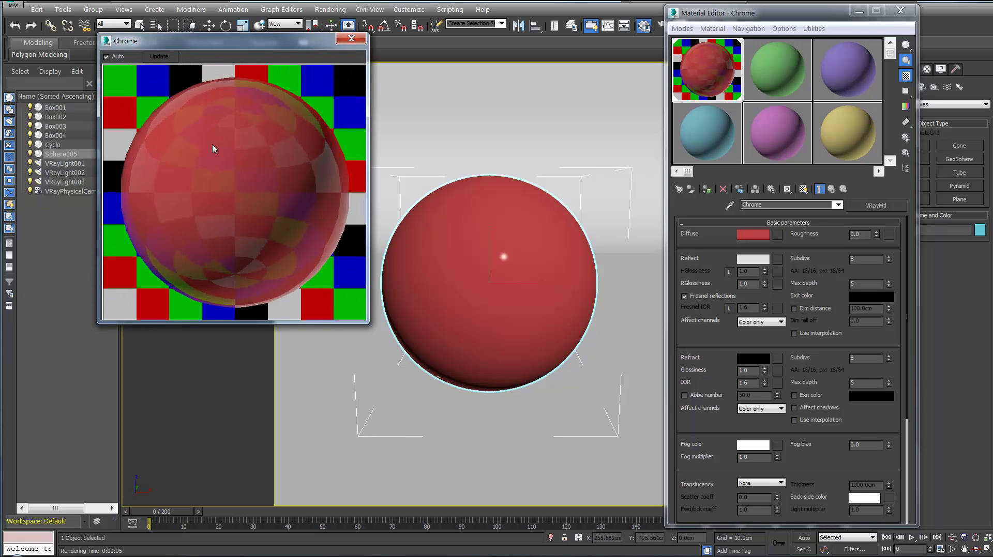
{"action": "left_click", "coordinate": [753, 259]}
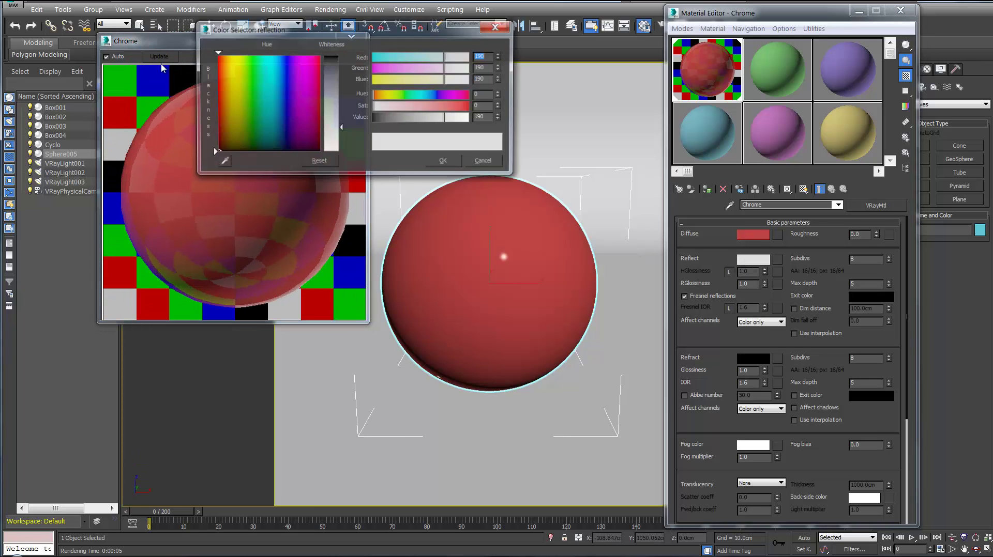
{"action": "left_click_drag", "start_coordinate": [372, 32], "coordinate": [519, 47]}
Try reflection values from black to white, settling on light grey 243
{"action": "left_click_drag", "start_coordinate": [486, 130], "coordinate": [480, 164]}
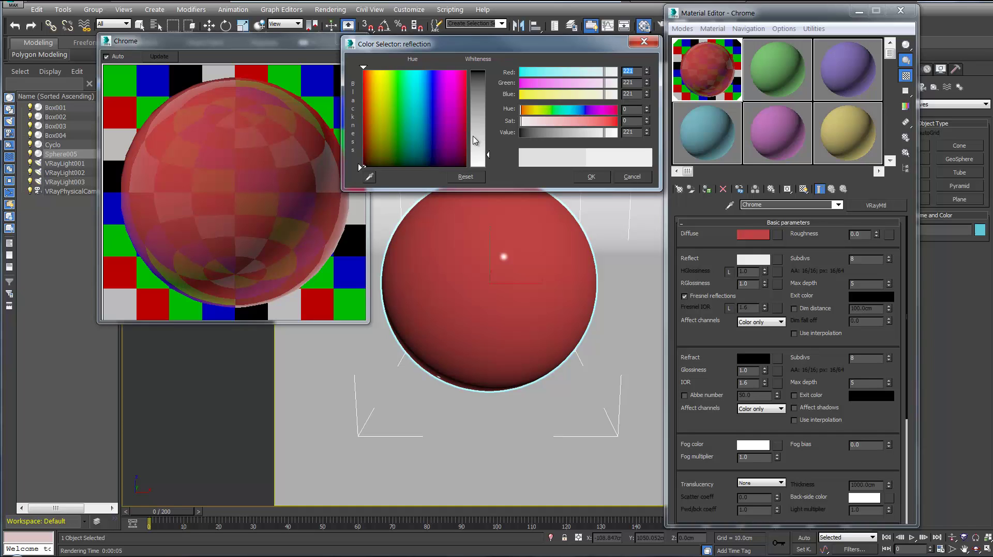
{"action": "left_click_drag", "start_coordinate": [480, 124], "coordinate": [479, 74]}
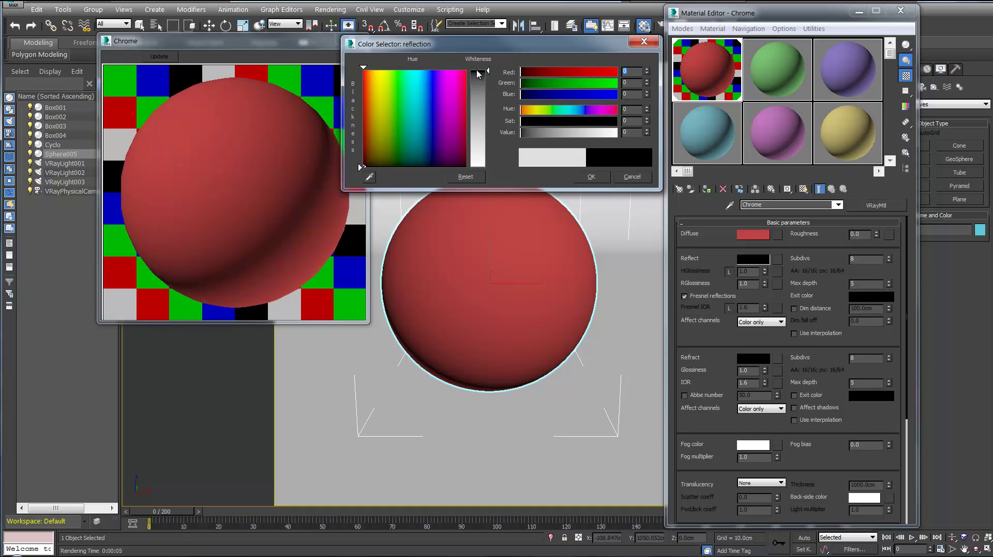
{"action": "left_click", "coordinate": [483, 122]}
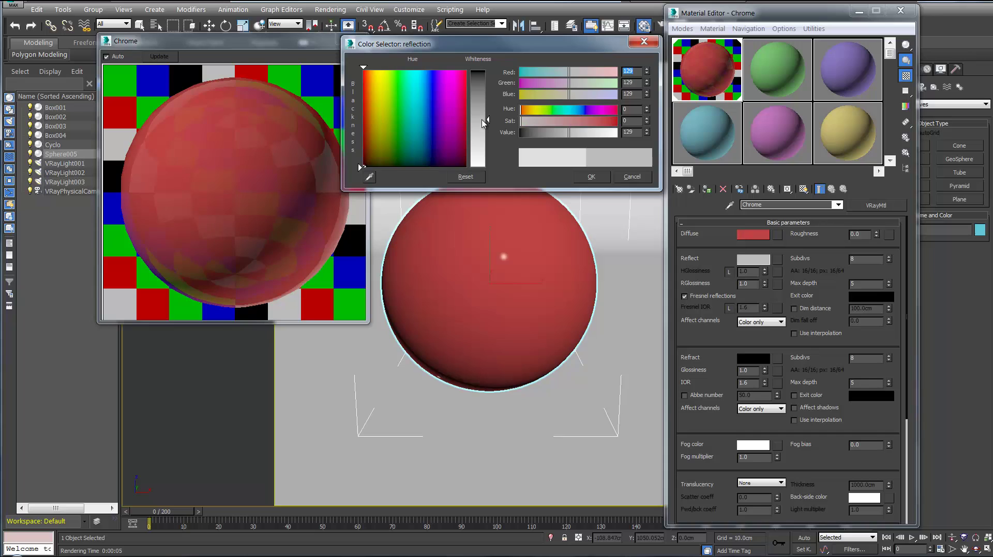
{"action": "left_click", "coordinate": [480, 163]}
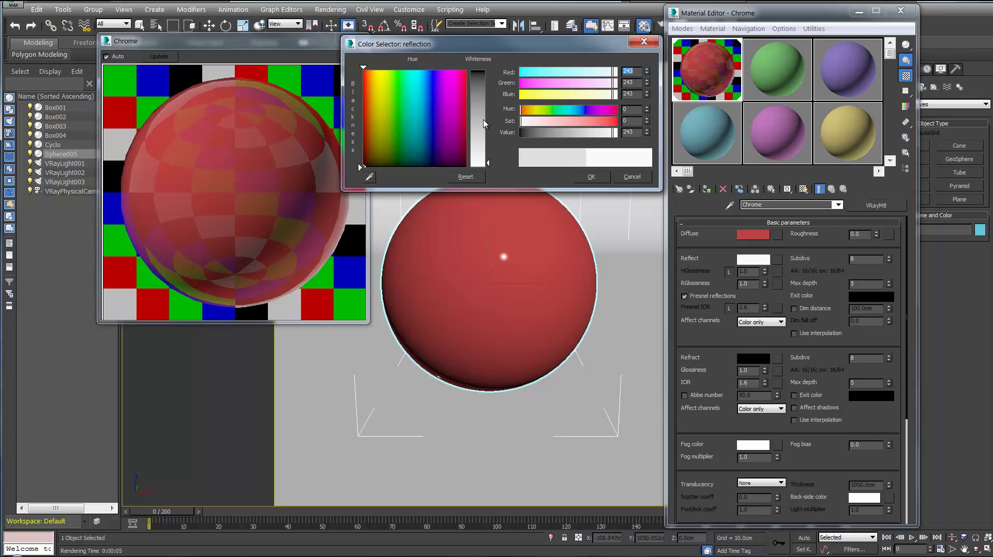
{"action": "left_click", "coordinate": [479, 74]}
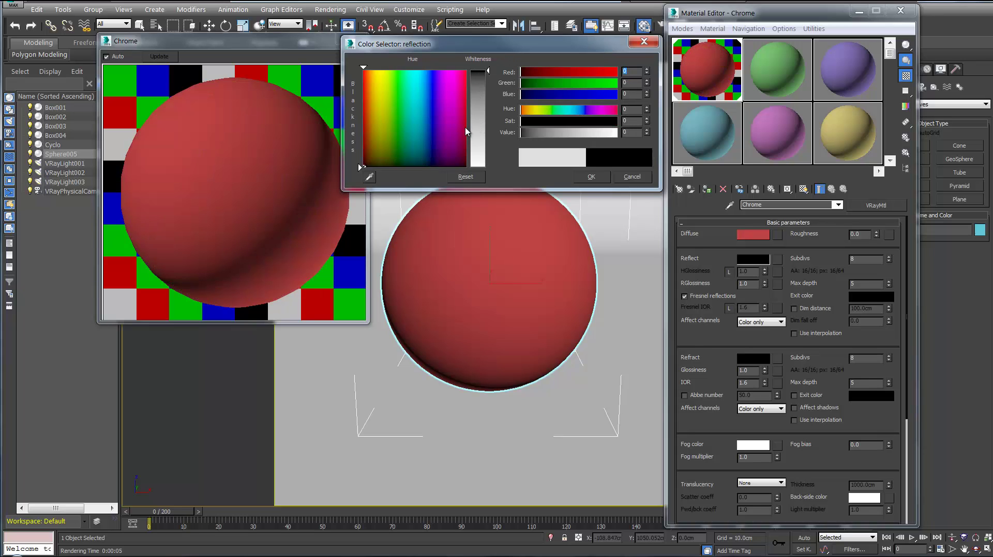
{"action": "left_click", "coordinate": [479, 164]}
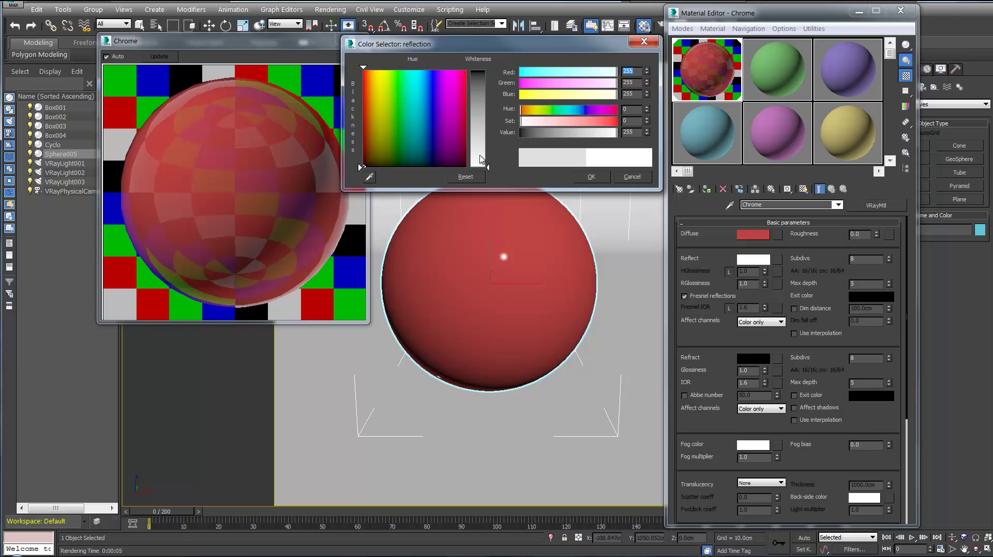
{"action": "left_click", "coordinate": [479, 162]}
{"action": "left_click", "coordinate": [620, 176]}
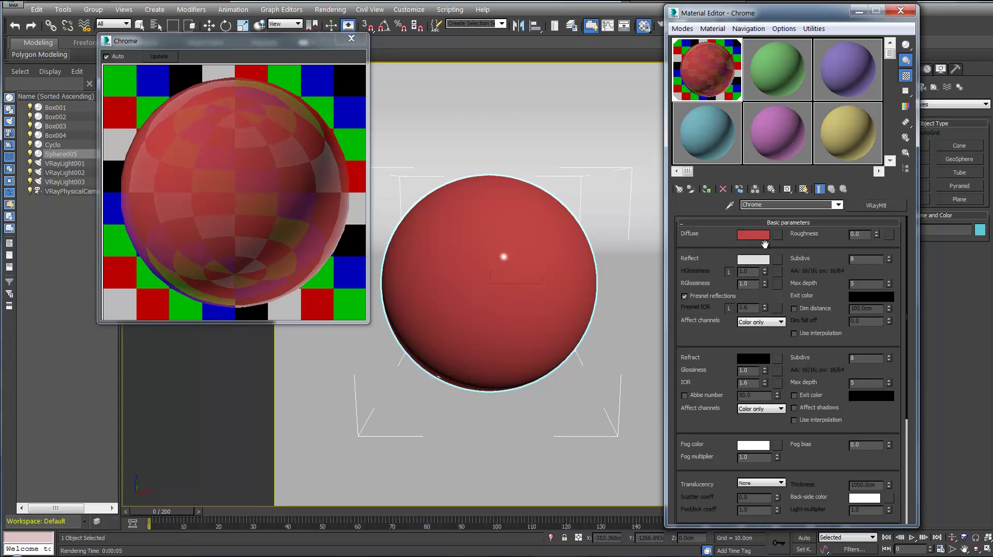
Set Chrome's diffuse colour to near-black (1, 1, 1)
{"action": "left_click", "coordinate": [763, 235]}
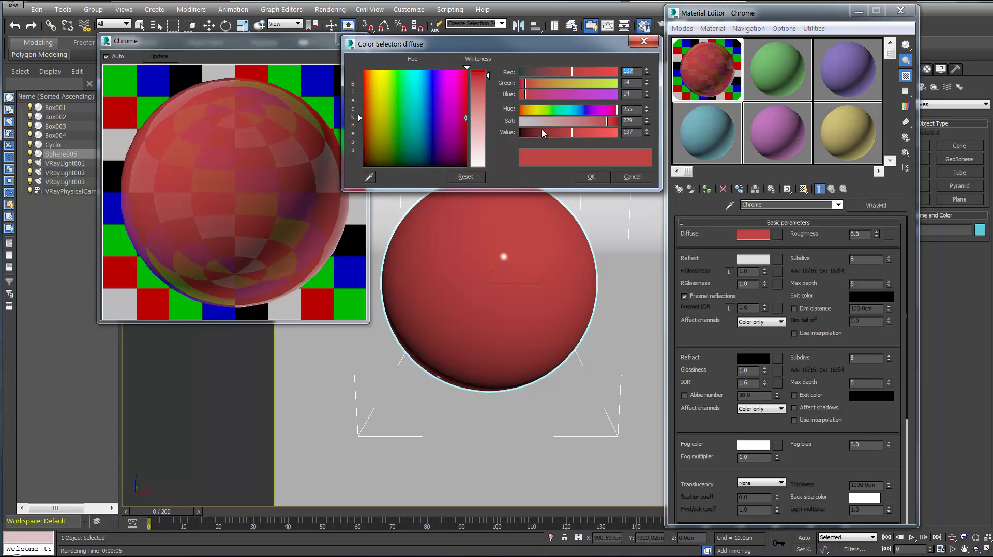
{"action": "left_click_drag", "start_coordinate": [543, 133], "coordinate": [514, 139]}
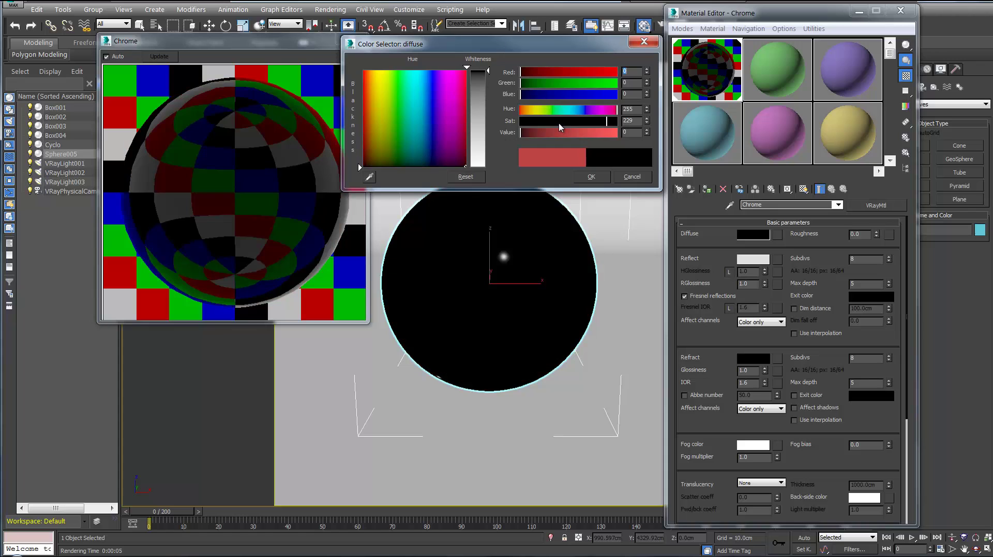
{"action": "left_click", "coordinate": [489, 71]}
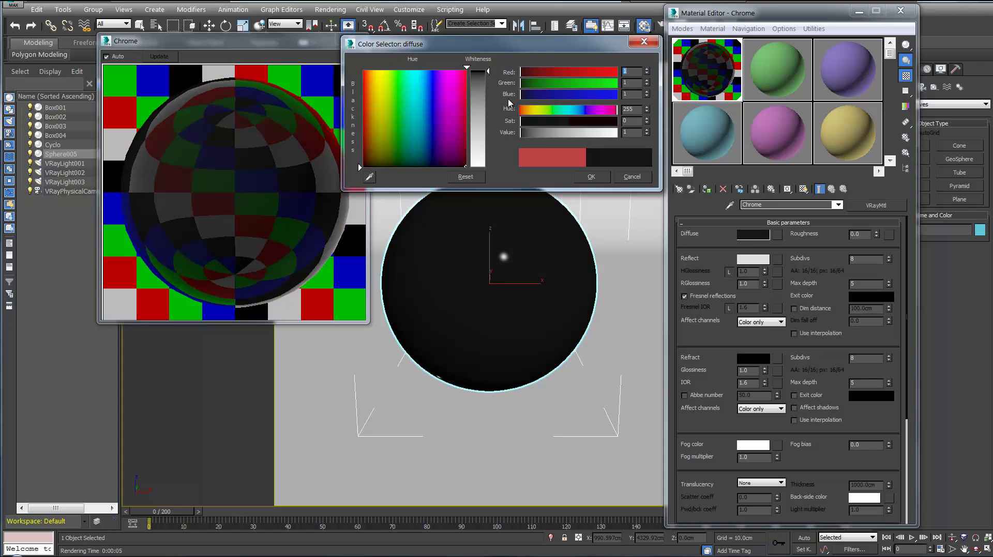
{"action": "left_click", "coordinate": [591, 178]}
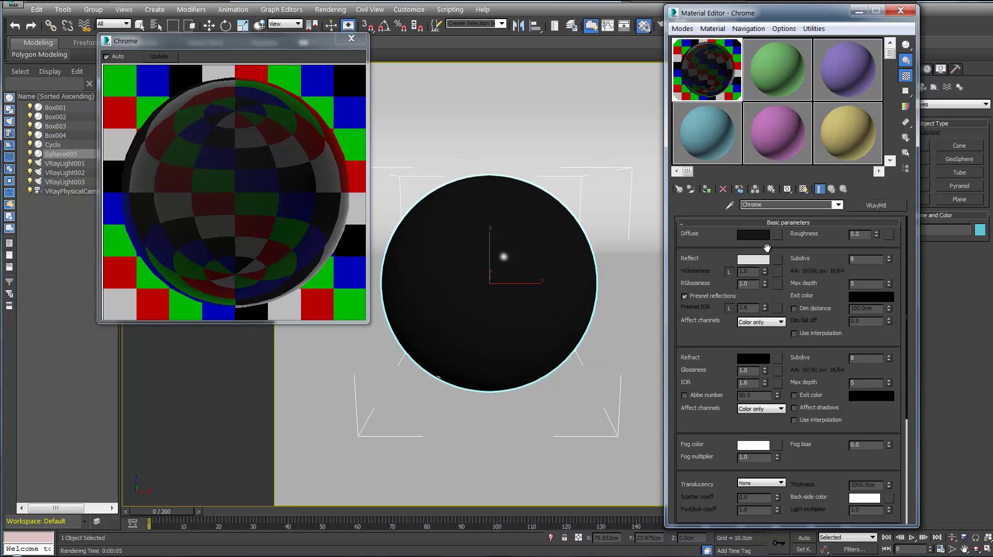
Raise Chrome's reflection to near-white 251 and turn off Fresnel reflections
{"action": "left_click", "coordinate": [754, 260]}
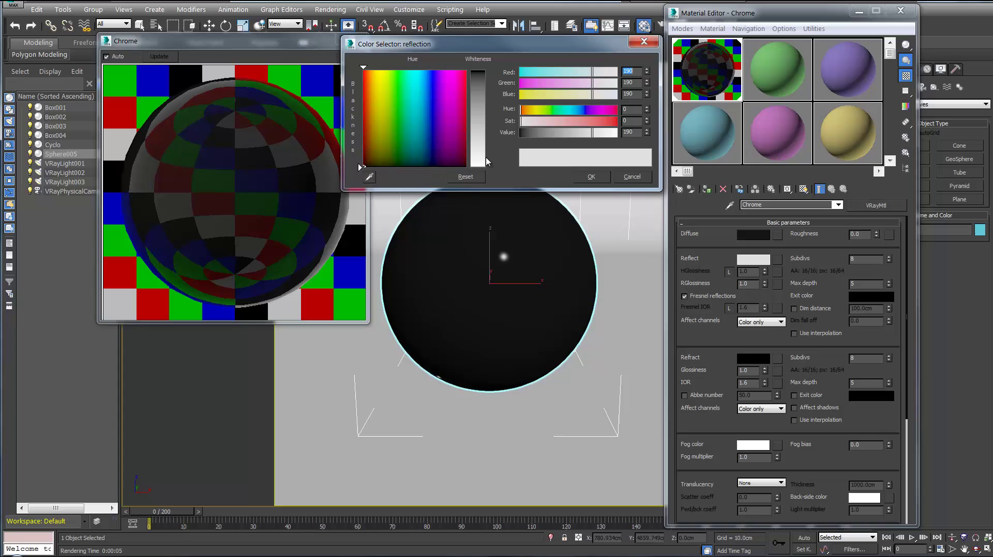
{"action": "left_click_drag", "start_coordinate": [487, 163], "coordinate": [491, 169]}
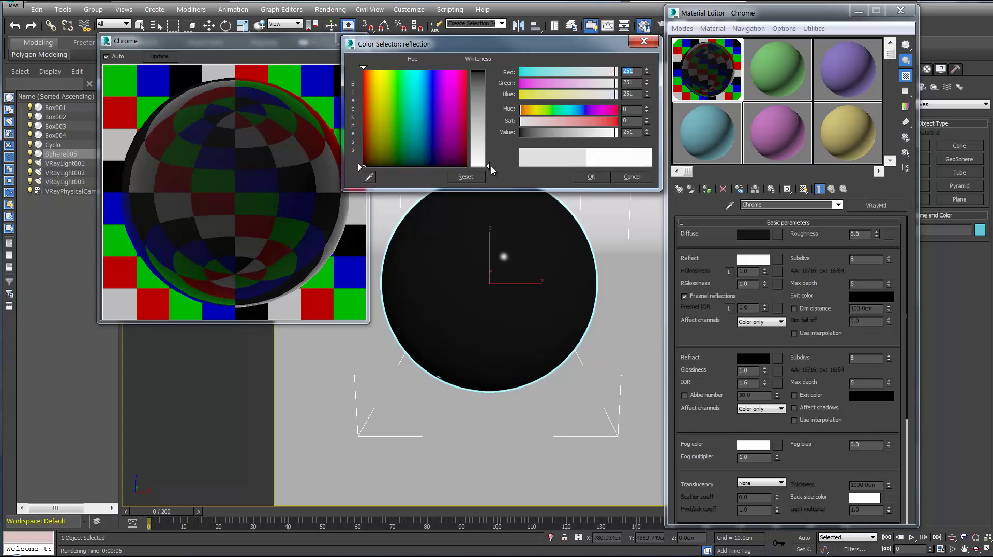
{"action": "left_click", "coordinate": [590, 178]}
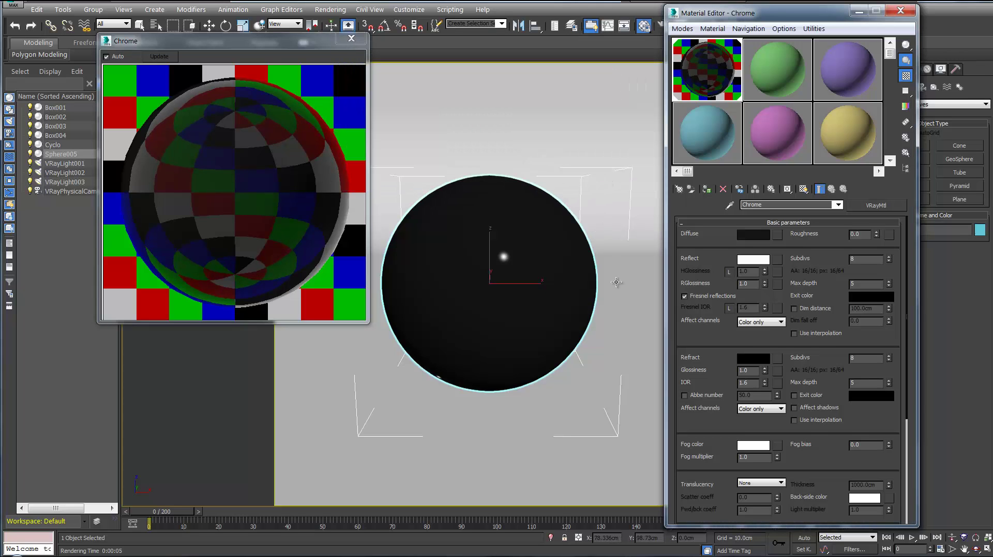
{"action": "left_click_drag", "start_coordinate": [807, 13], "coordinate": [863, 54]}
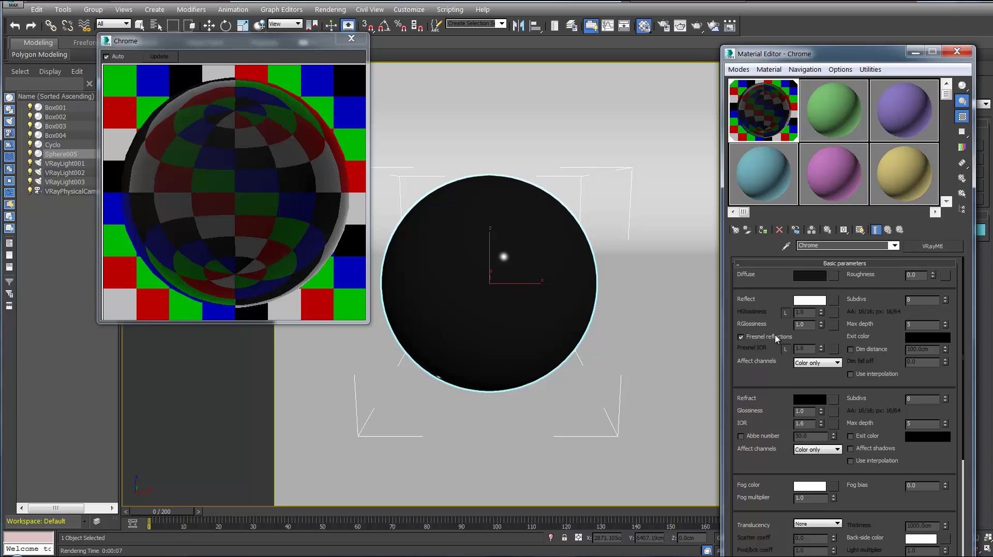
{"action": "left_click", "coordinate": [775, 336]}
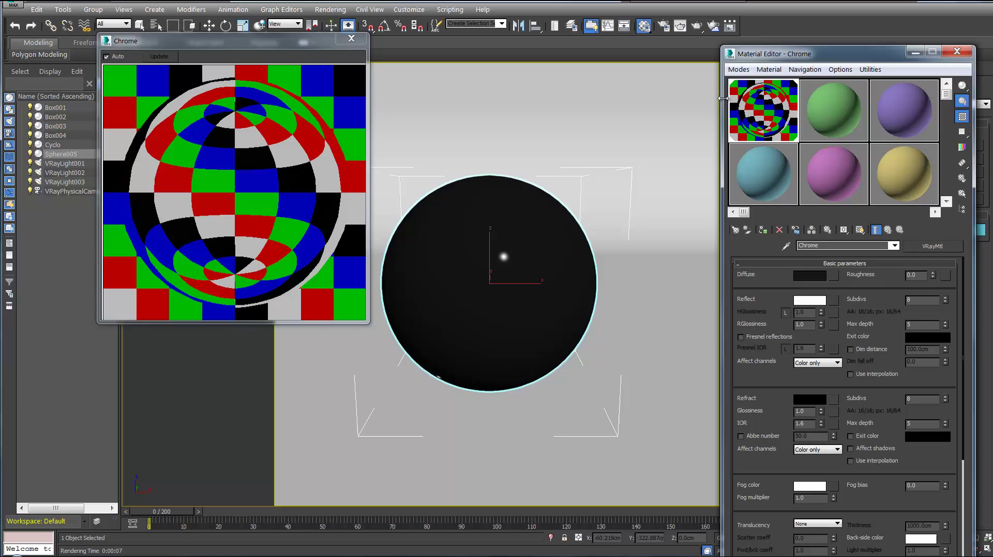
{"action": "left_click", "coordinate": [697, 25]}
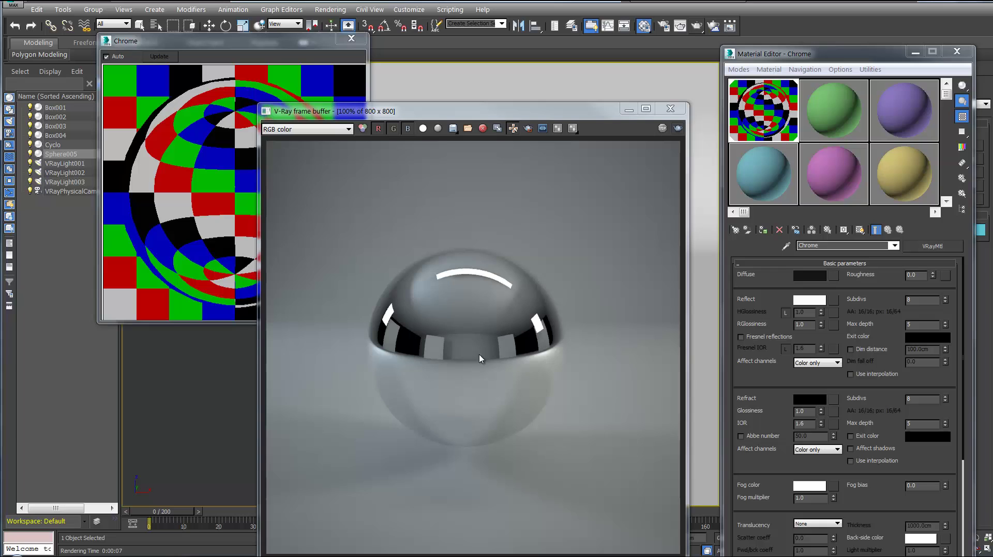
{"action": "left_click", "coordinate": [670, 109]}
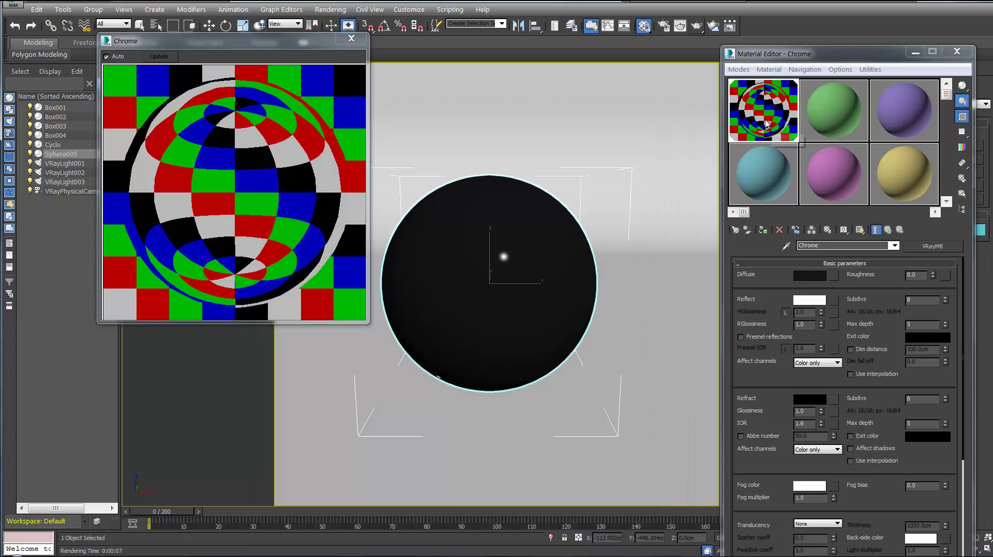
Copy Chrome into the second sample slot and rename it 'Brushed Metal'
{"action": "left_click_drag", "start_coordinate": [846, 119], "coordinate": [846, 119]}
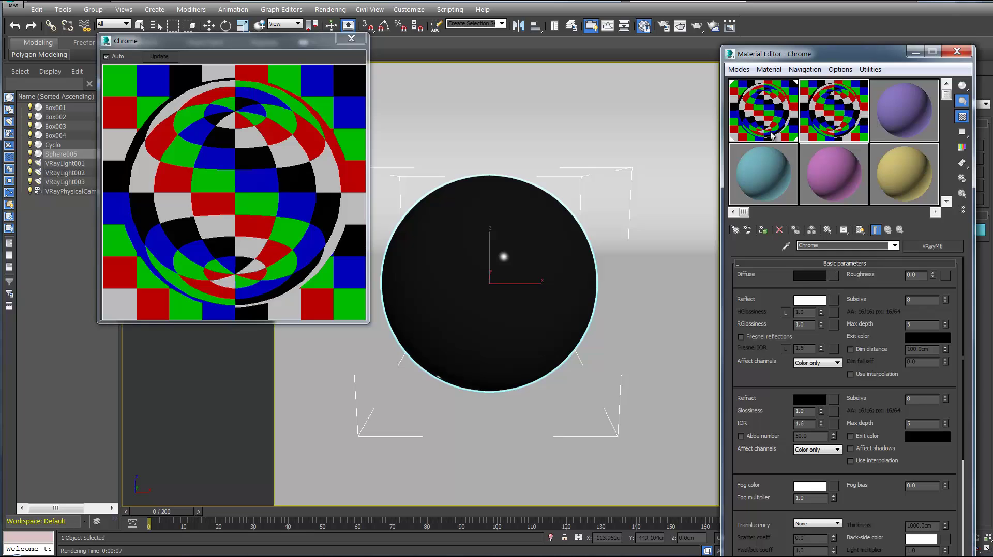
{"action": "double_click", "coordinate": [812, 246]}
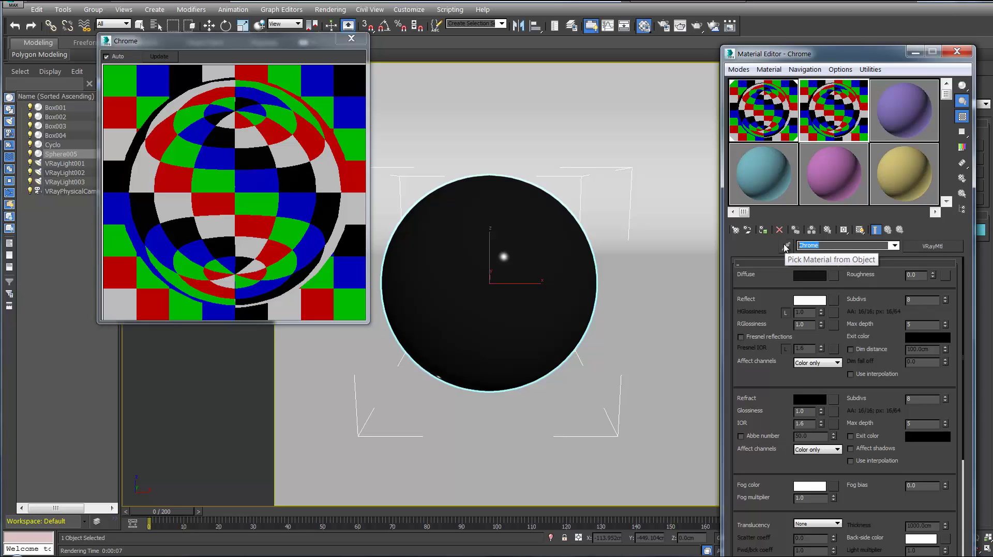
{"action": "type", "text": "Brushed Metal"}
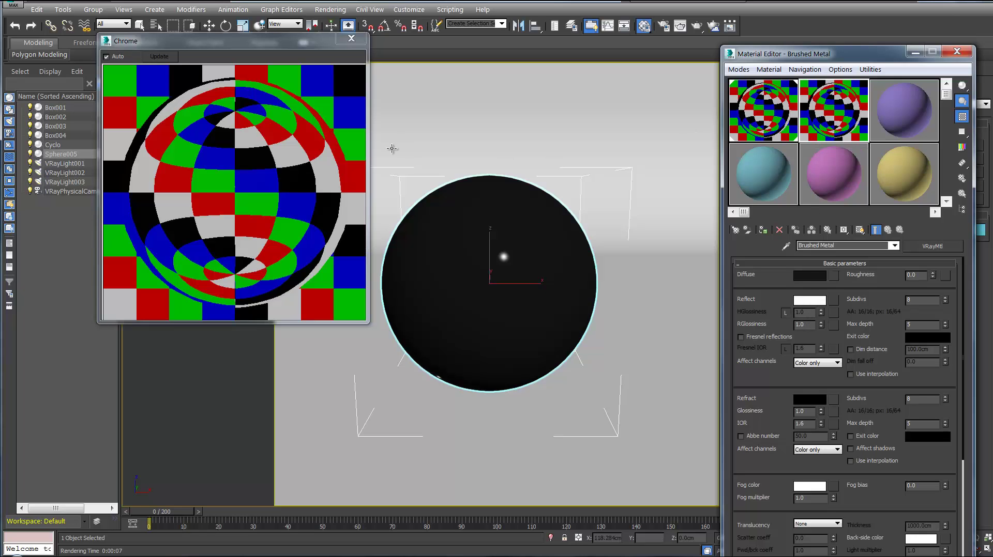
Show an enlarged Brushed Metal preview and run a test render of the scene
{"action": "left_click", "coordinate": [352, 38]}
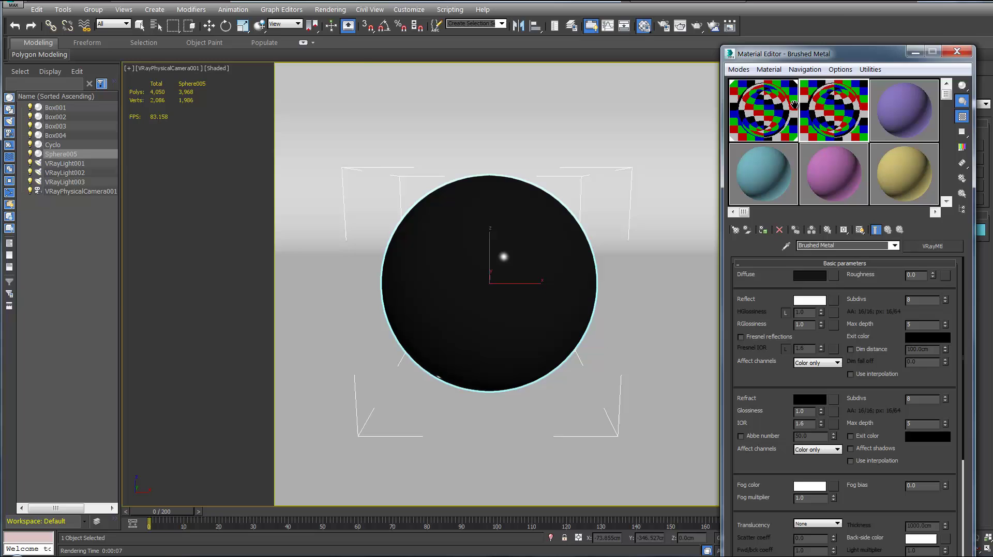
{"action": "double_click", "coordinate": [811, 106]}
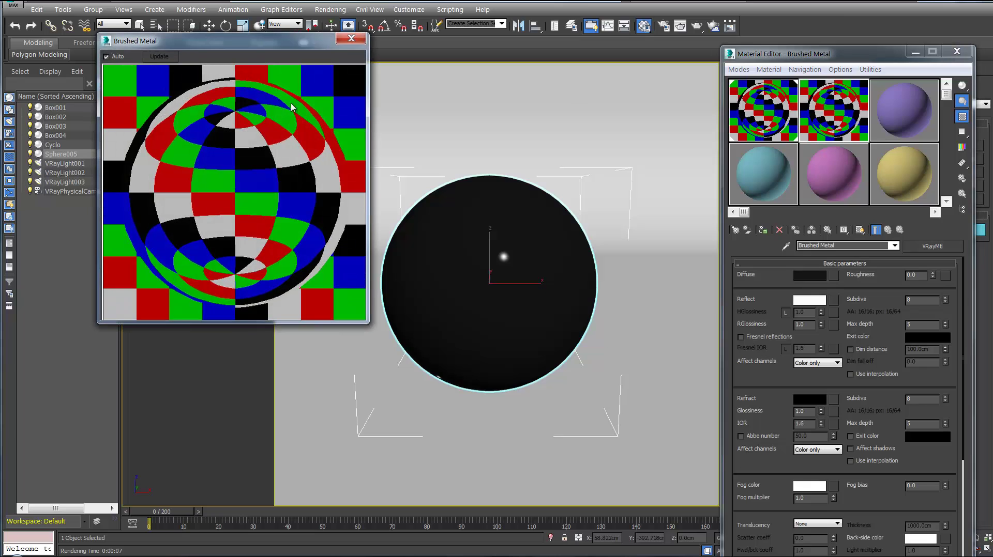
{"action": "left_click", "coordinate": [681, 27]}
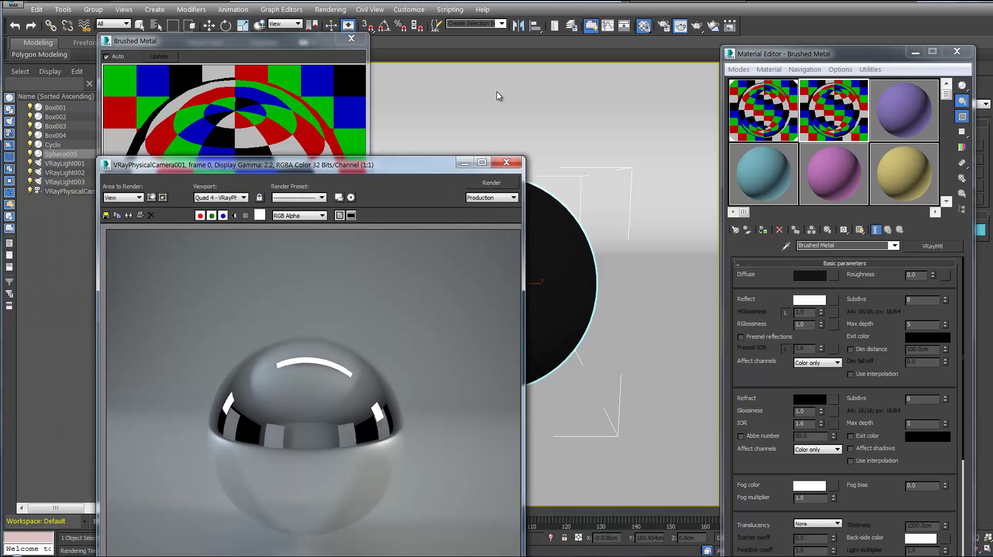
{"action": "scroll", "coordinate": [449, 288], "scroll_direction": "up", "scroll_amount": 1}
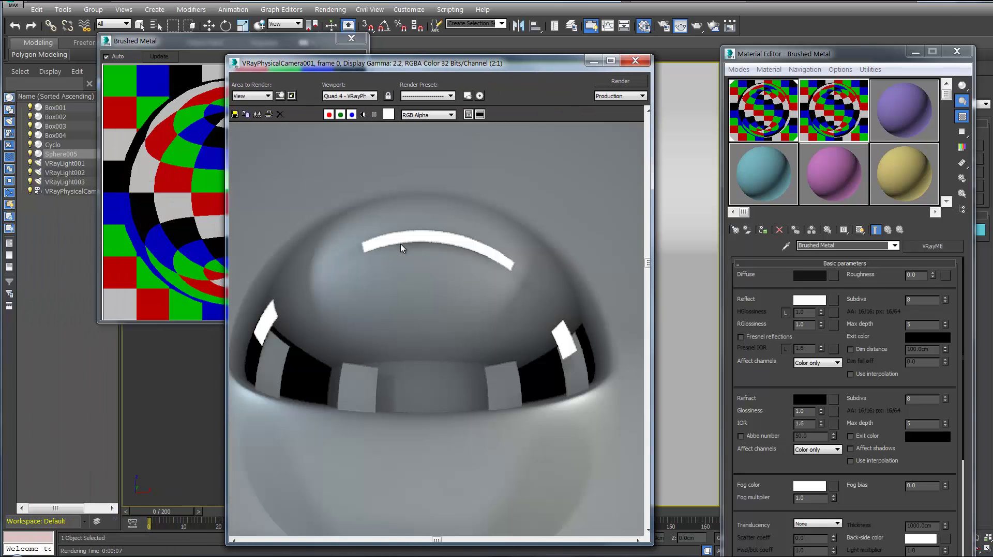
{"action": "scroll", "coordinate": [523, 330], "scroll_direction": "down", "scroll_amount": 1}
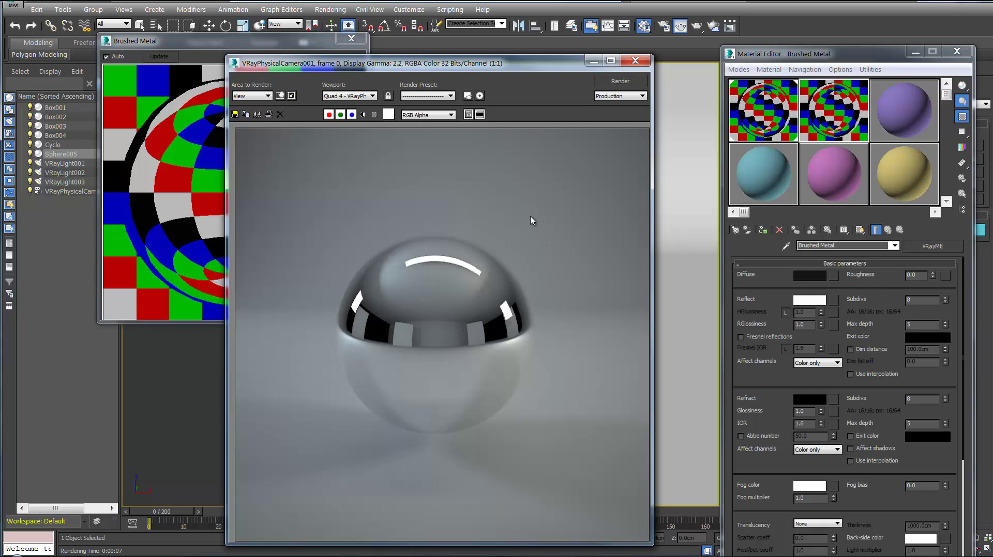
{"action": "left_click", "coordinate": [635, 61]}
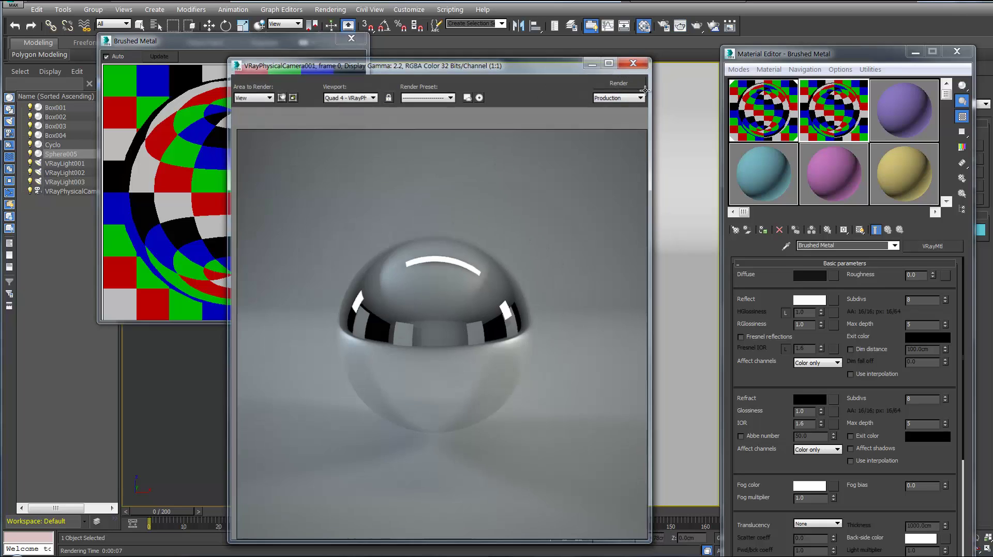
Set Brushed Metal's reflection glossiness to 0.65
{"action": "double_click", "coordinate": [811, 326]}
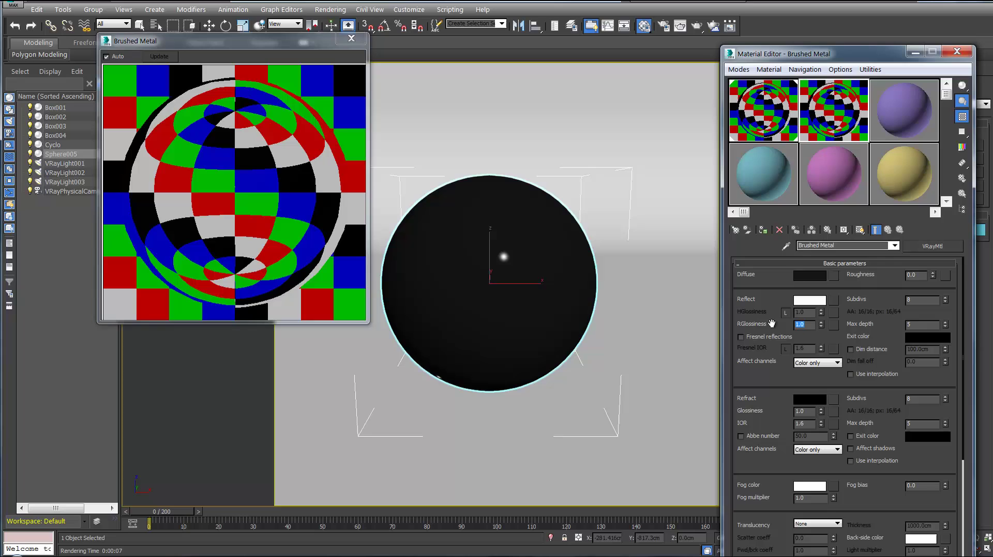
{"action": "type", "text": "5"}
{"action": "key", "text": "Return"}
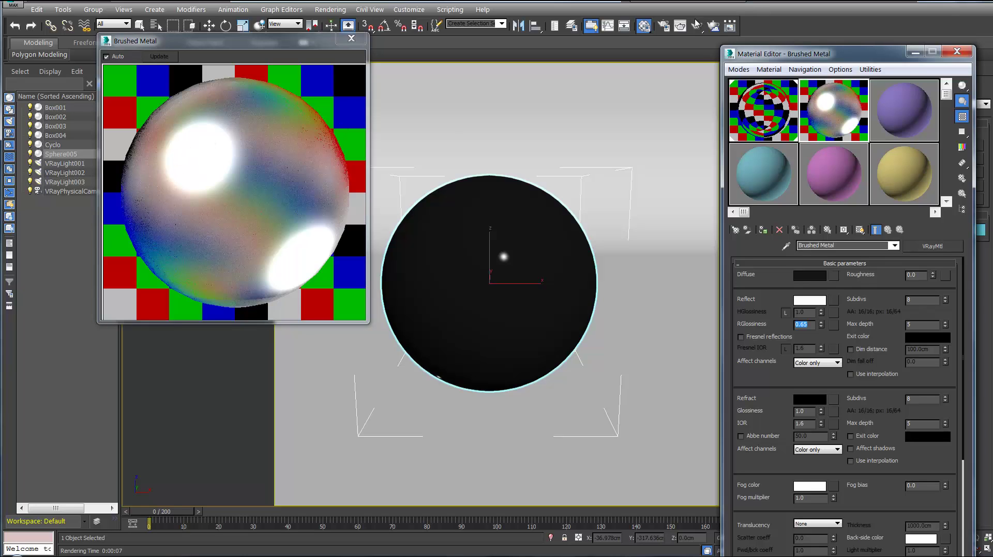
Assign Brushed Metal to the sphere, compare it against Chrome, then reselect Brushed Metal
{"action": "left_click", "coordinate": [763, 232]}
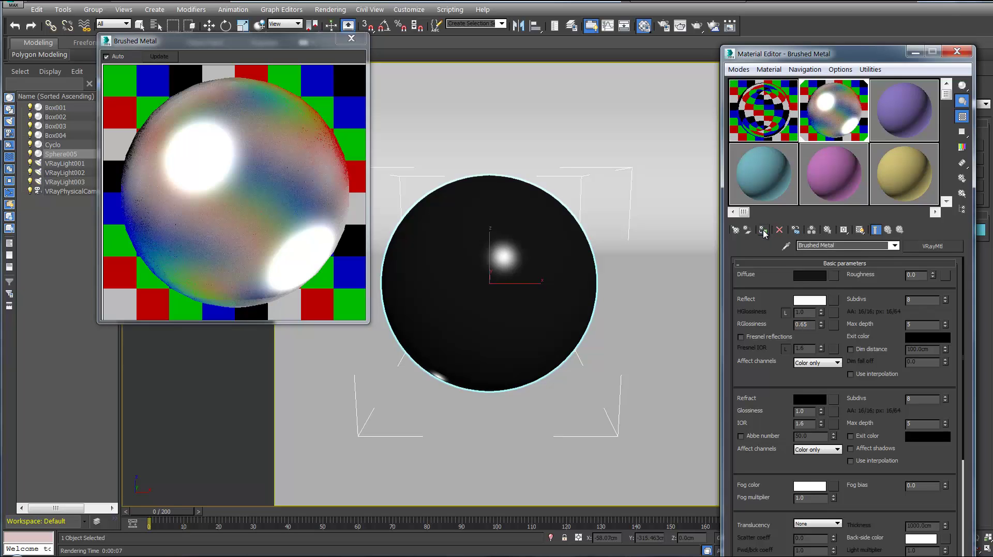
{"action": "left_click", "coordinate": [770, 116]}
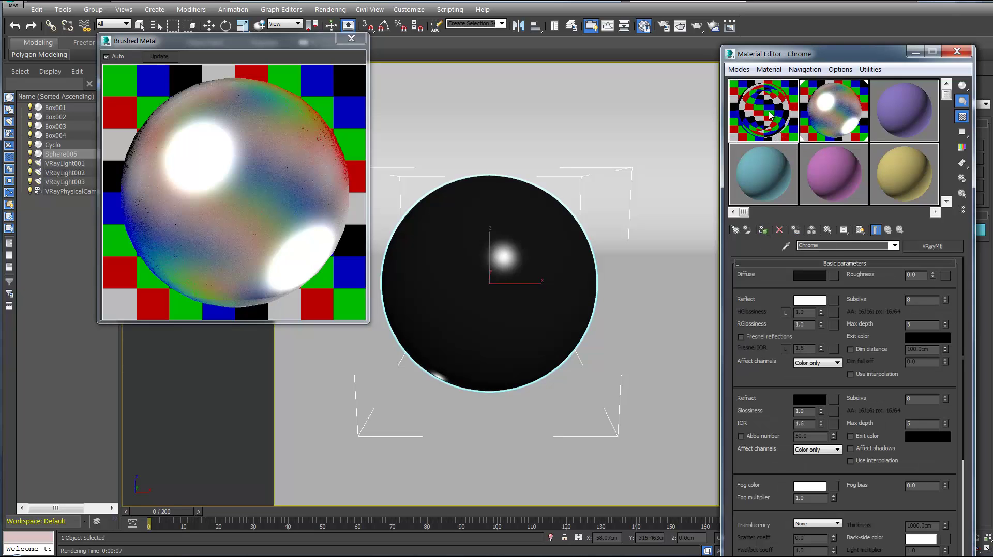
{"action": "left_click", "coordinate": [763, 232]}
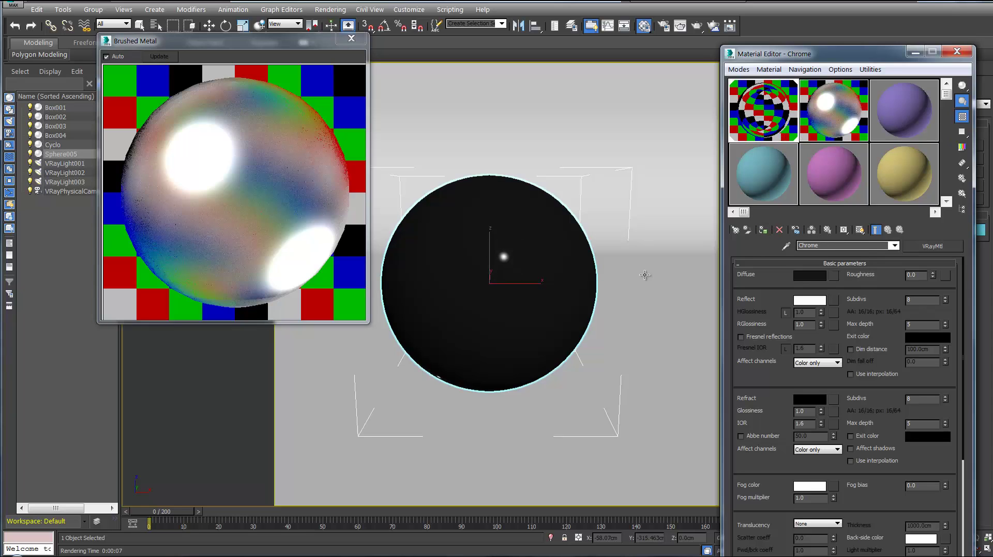
{"action": "left_click", "coordinate": [820, 122]}
Render Brushed Metal on the sphere, raise reflection glossiness to 0.85, rerender, and close the frame buffer
{"action": "left_click", "coordinate": [764, 233]}
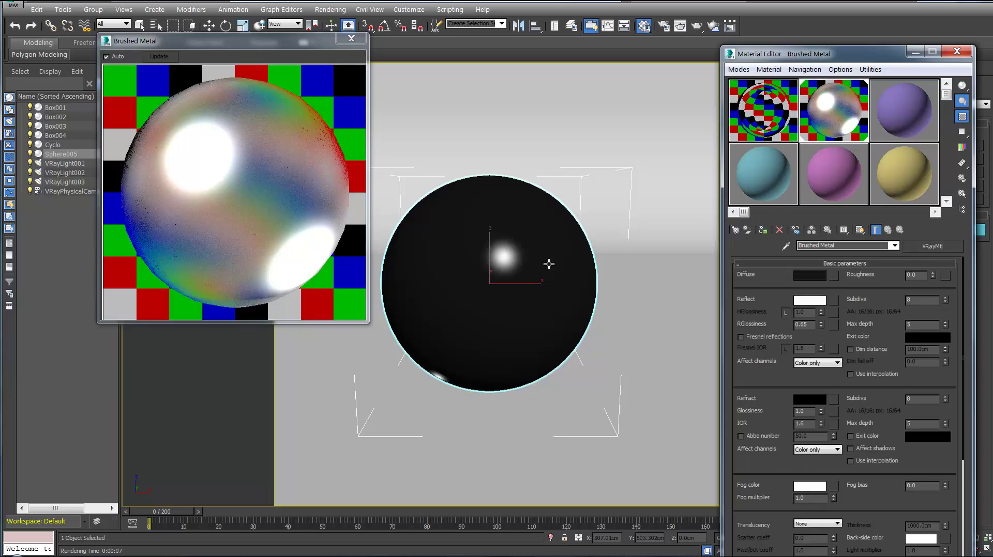
{"action": "left_click", "coordinate": [697, 28]}
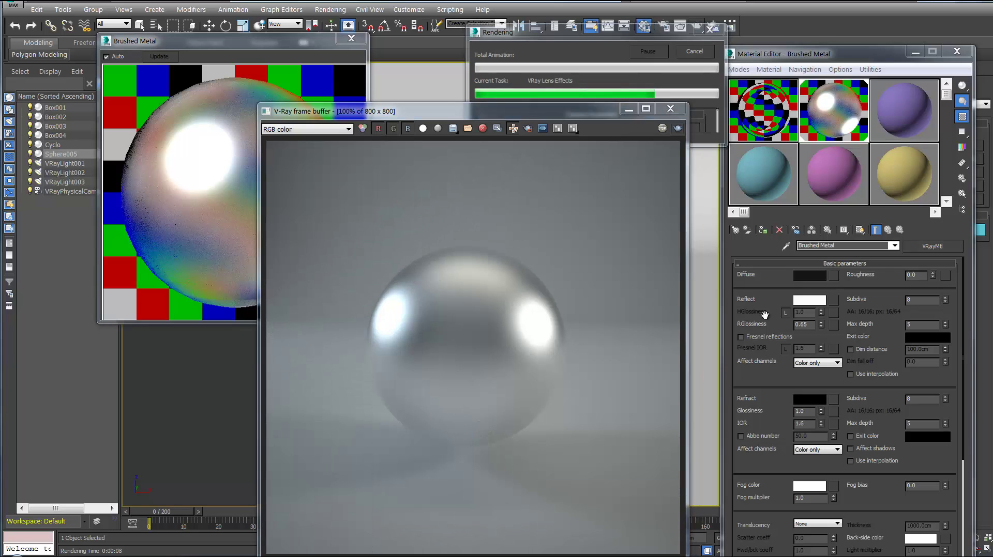
{"action": "left_click", "coordinate": [805, 326]}
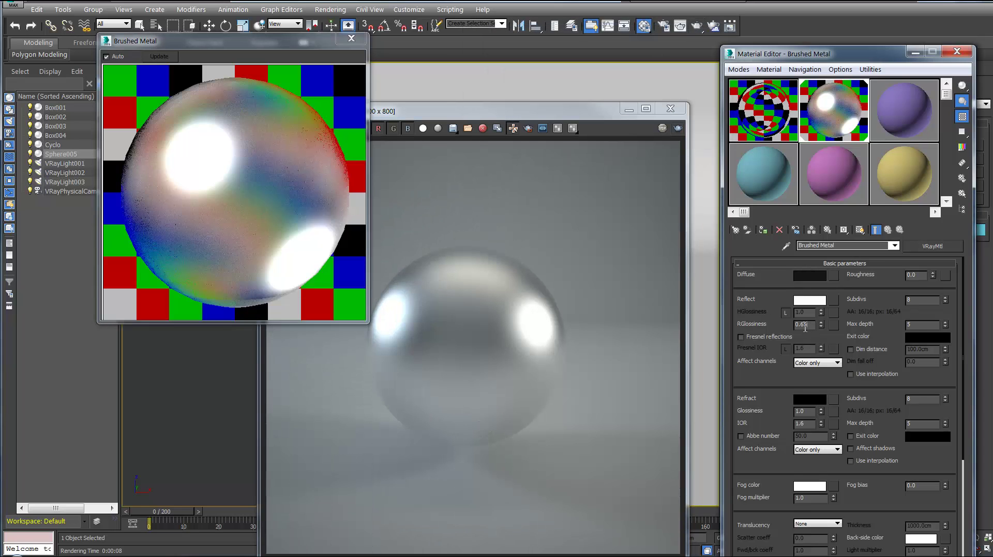
{"action": "key", "text": "Return"}
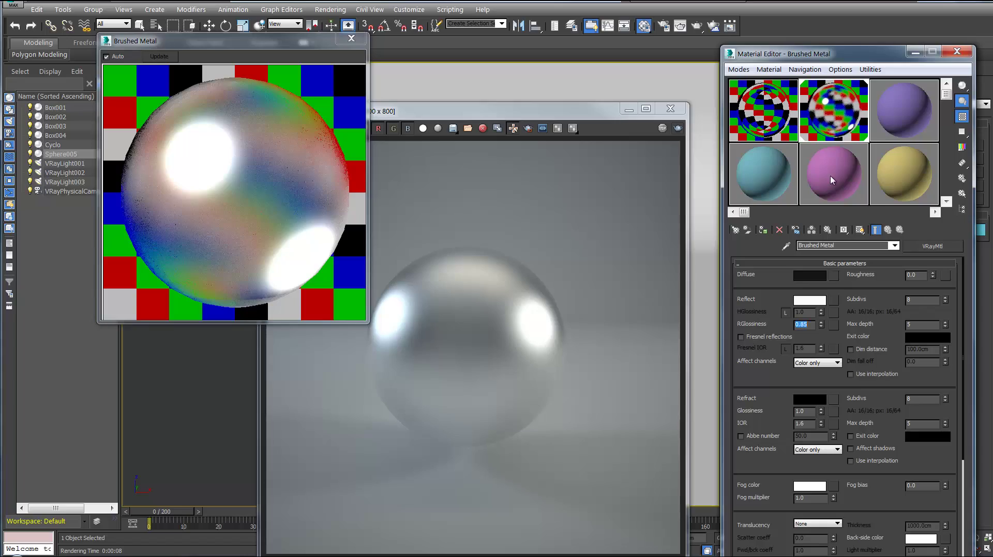
{"action": "key", "text": "shift+q"}
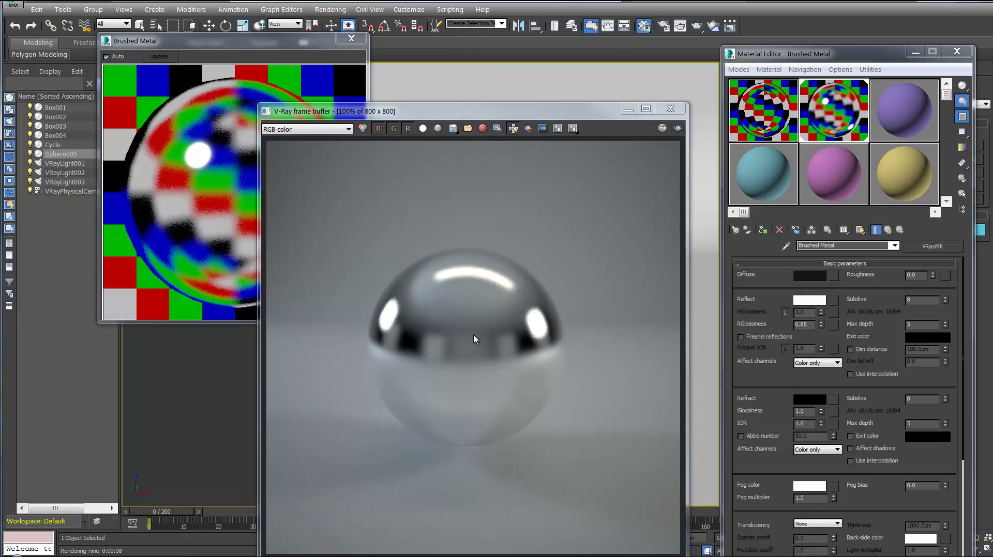
{"action": "left_click", "coordinate": [670, 108]}
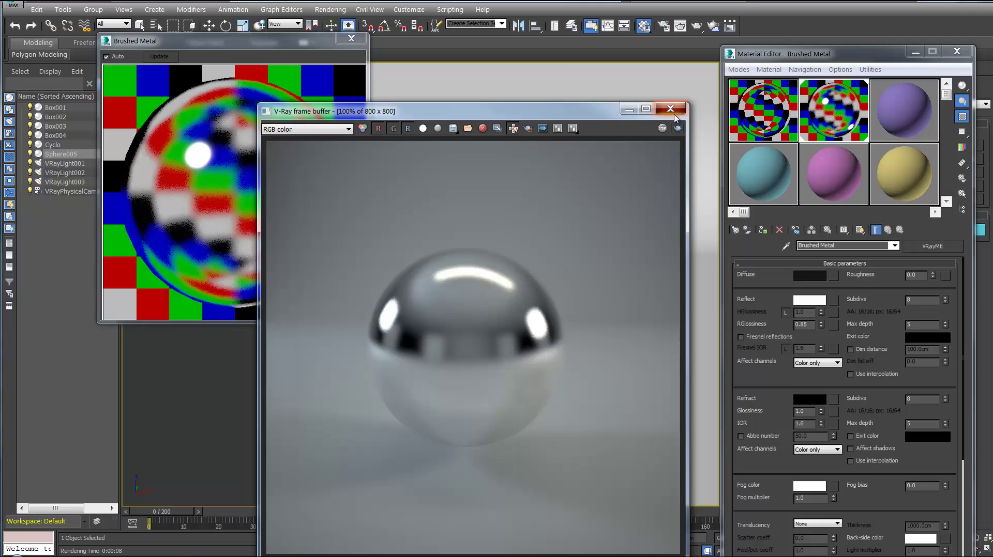
{"action": "left_click", "coordinate": [894, 127]}
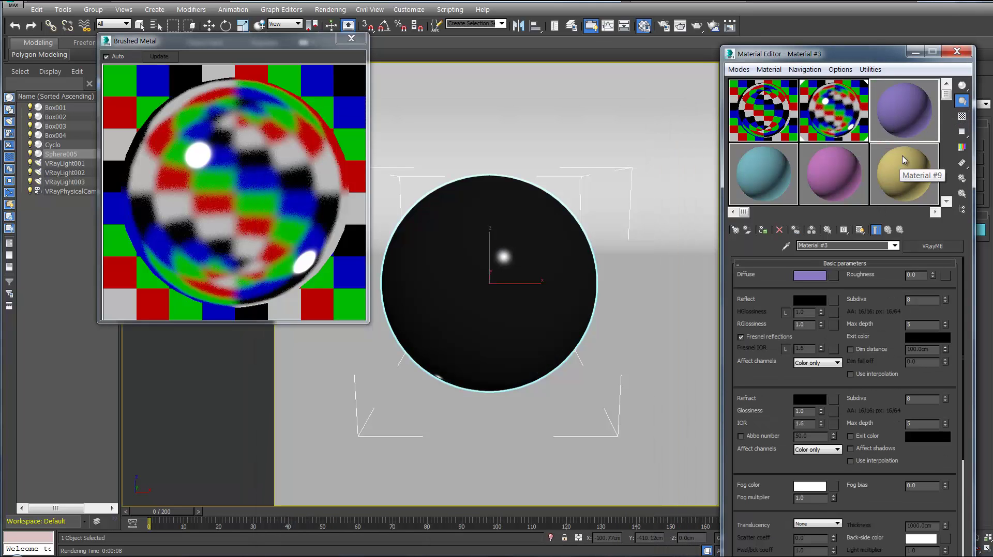
Name the purple third material 'Plastic' and show a checker background in its sample slot
{"action": "left_click", "coordinate": [817, 245]}
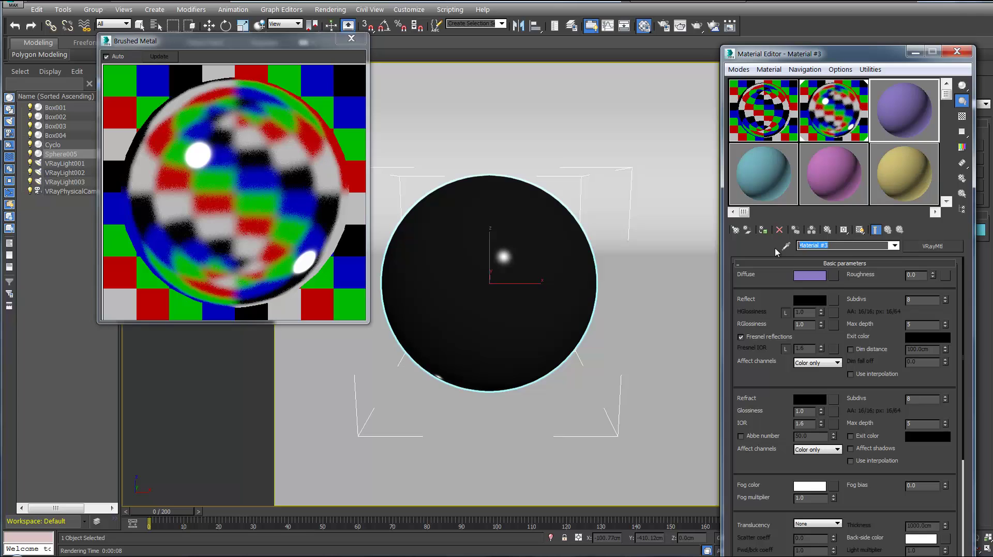
{"action": "type", "text": "Plastic"}
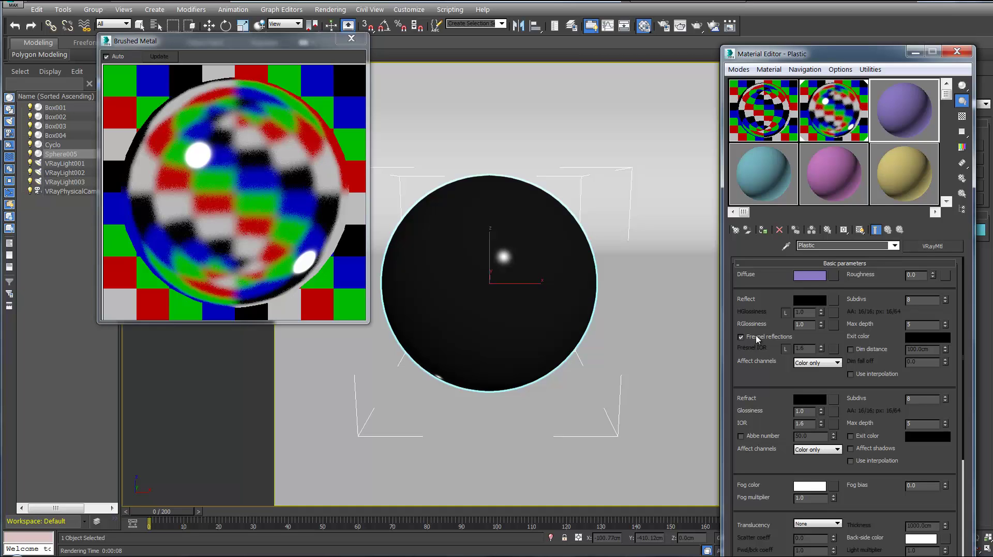
{"action": "left_click", "coordinate": [962, 117]}
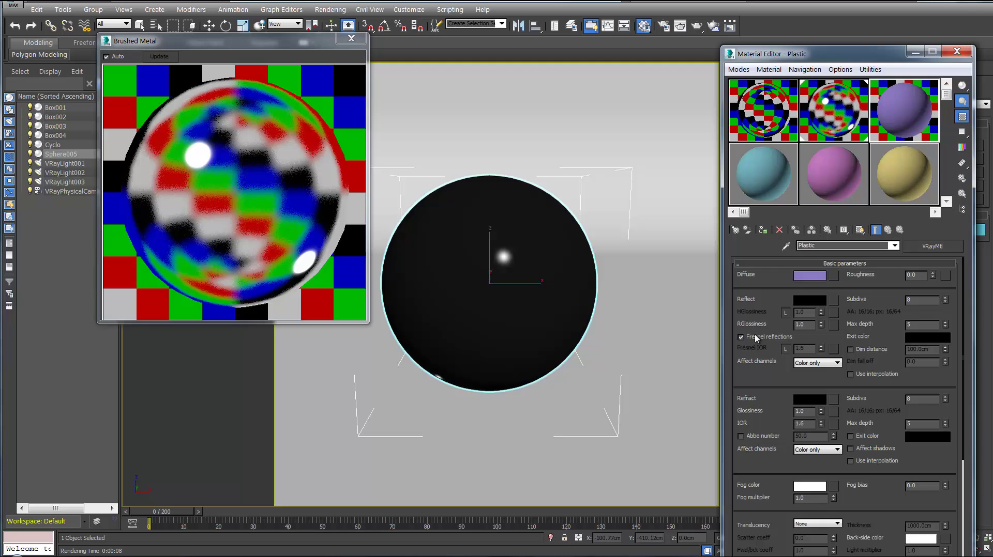
Keep Plastic's purple diffuse colour and open an enlarged preview of it
{"action": "left_click", "coordinate": [806, 277]}
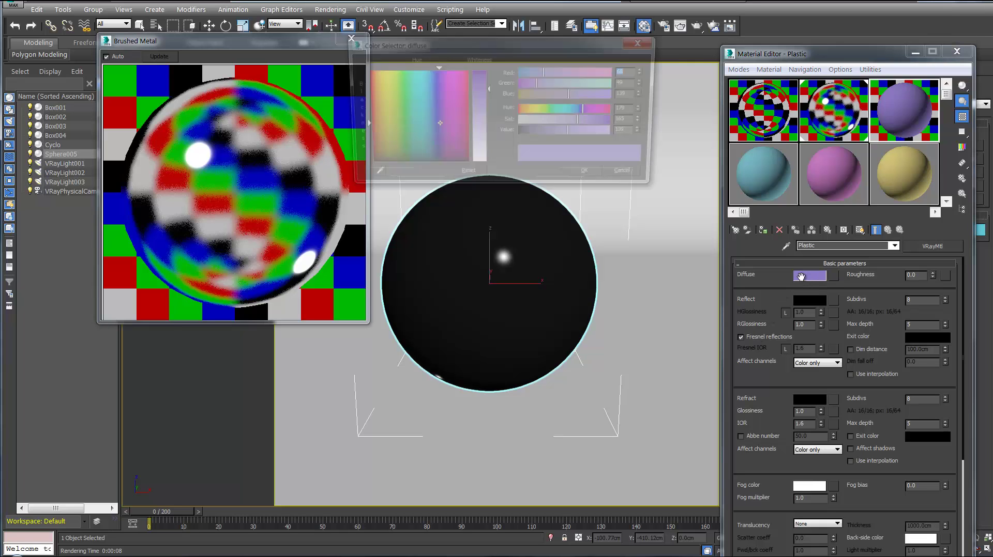
{"action": "left_click", "coordinate": [602, 177]}
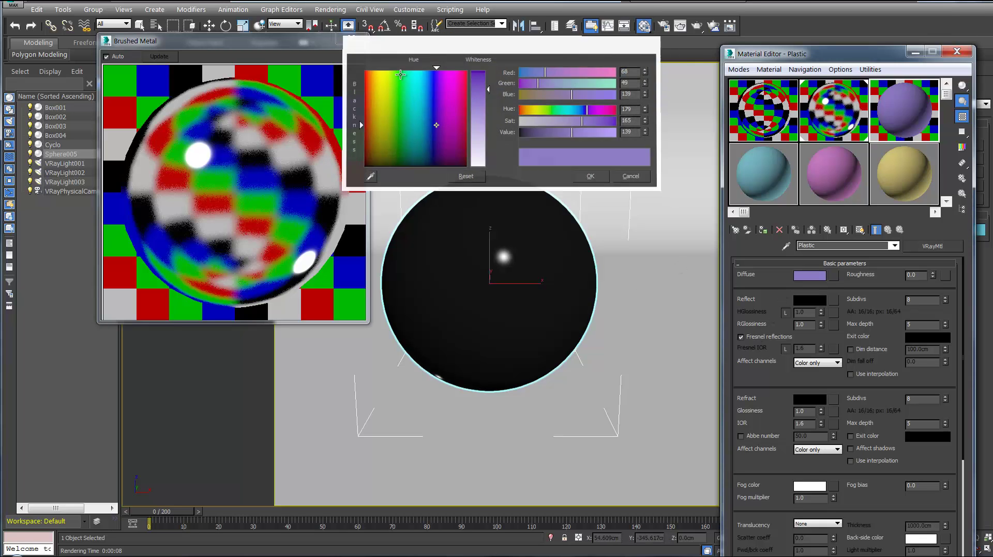
{"action": "double_click", "coordinate": [912, 120]}
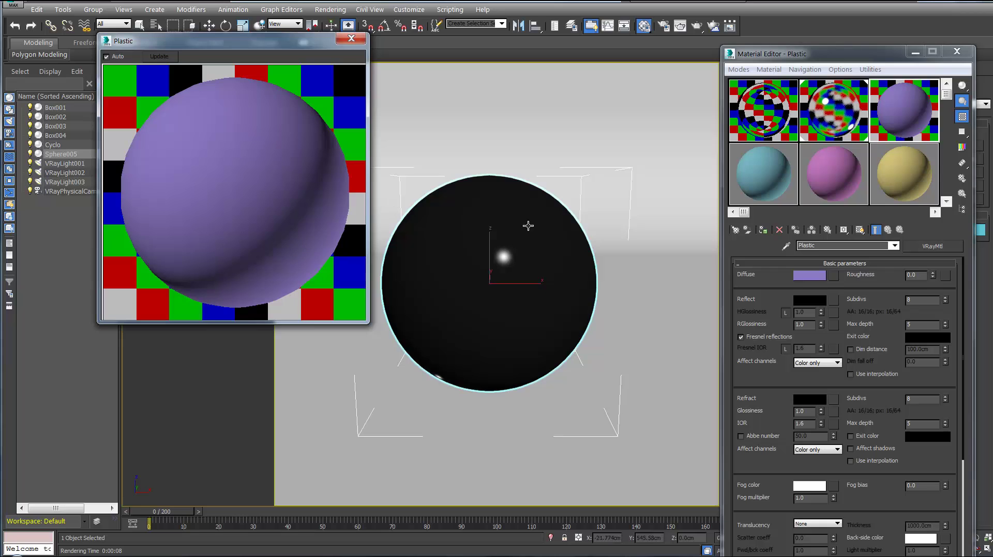
Set Plastic's reflection to mid-grey 122 and assign it to the sphere
{"action": "left_click", "coordinate": [808, 303]}
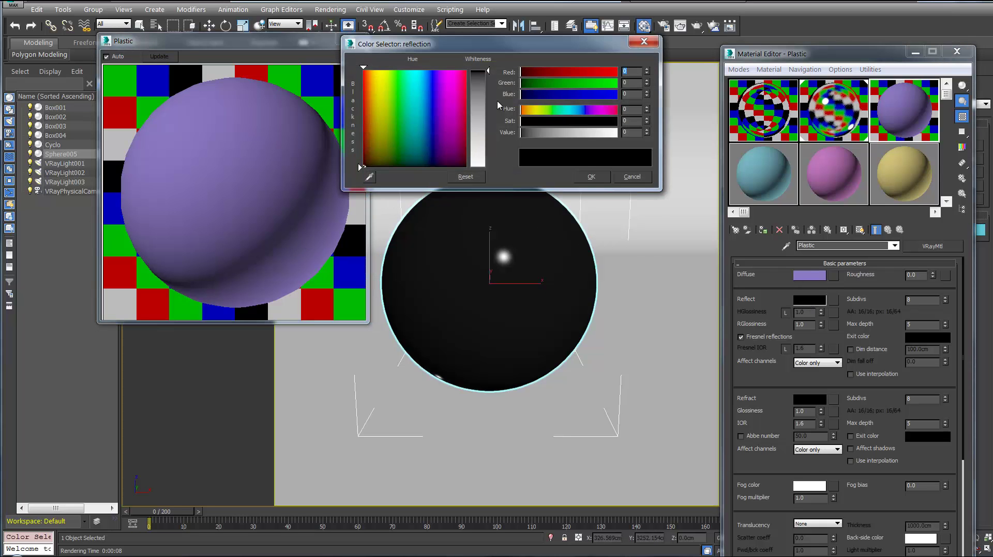
{"action": "left_click_drag", "start_coordinate": [486, 107], "coordinate": [486, 121]}
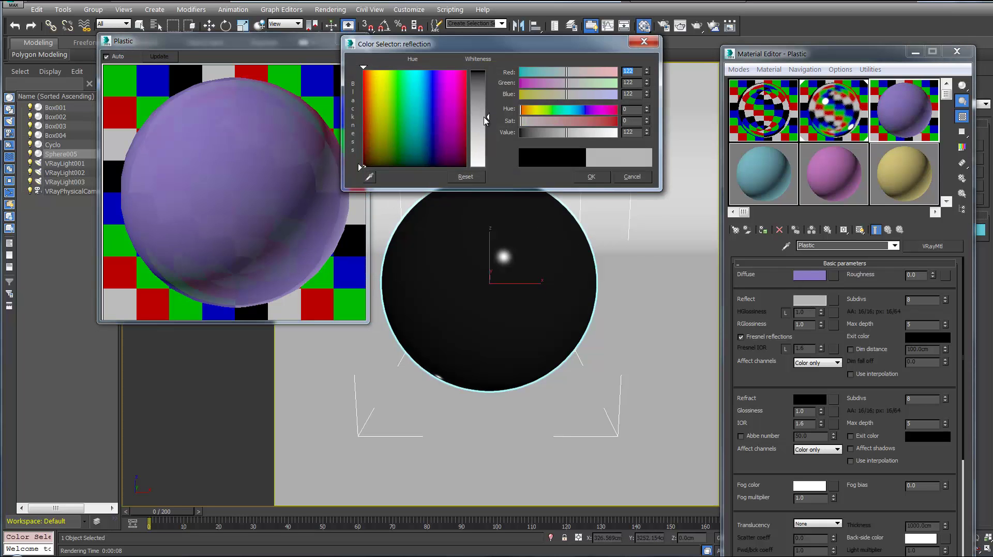
{"action": "left_click", "coordinate": [582, 177]}
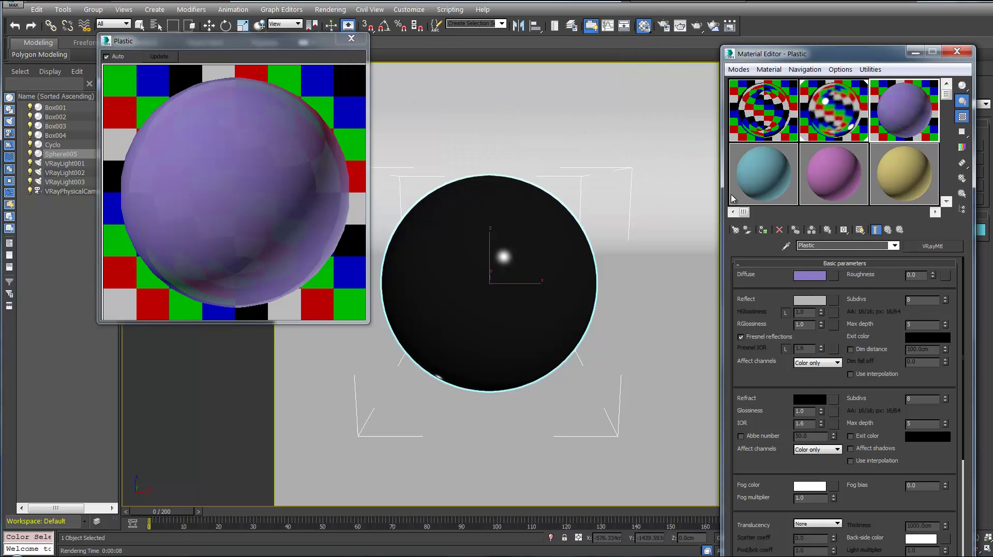
{"action": "left_click", "coordinate": [763, 229]}
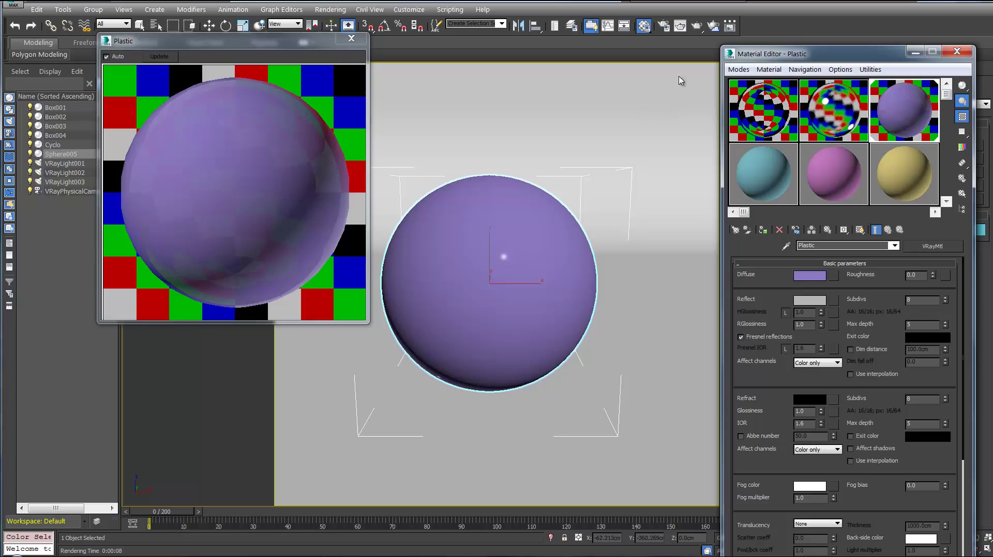
Test-render the Plastic sphere, set reflection glossiness to 0.7, re-render, then close both windows
{"action": "left_click", "coordinate": [697, 27]}
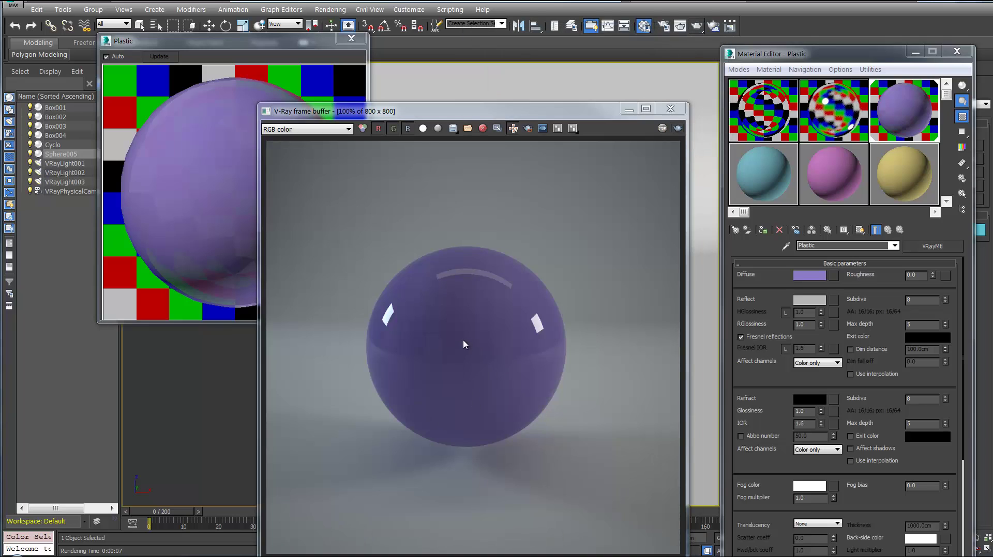
{"action": "double_click", "coordinate": [815, 325]}
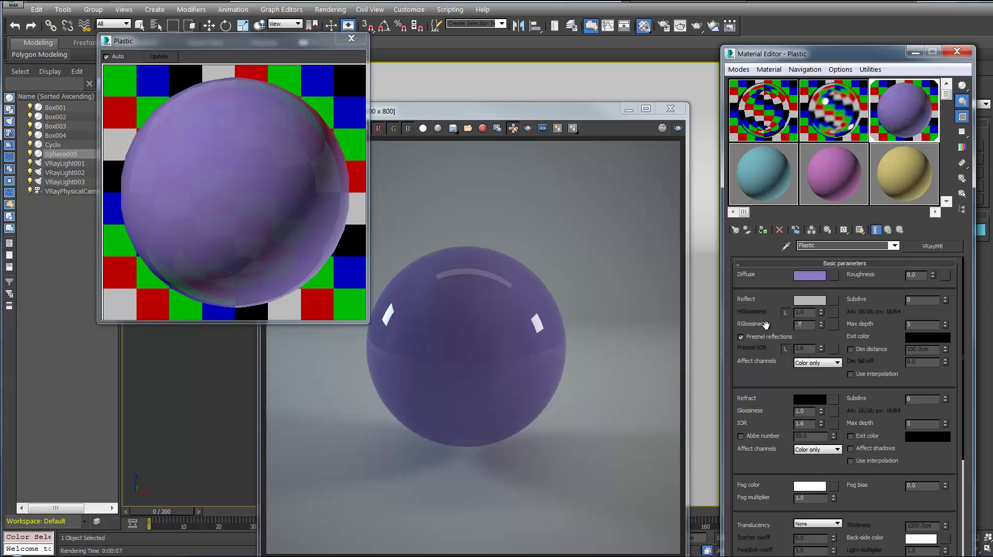
{"action": "type", "text": ".7"}
{"action": "key", "text": "Return"}
{"action": "left_click", "coordinate": [677, 128]}
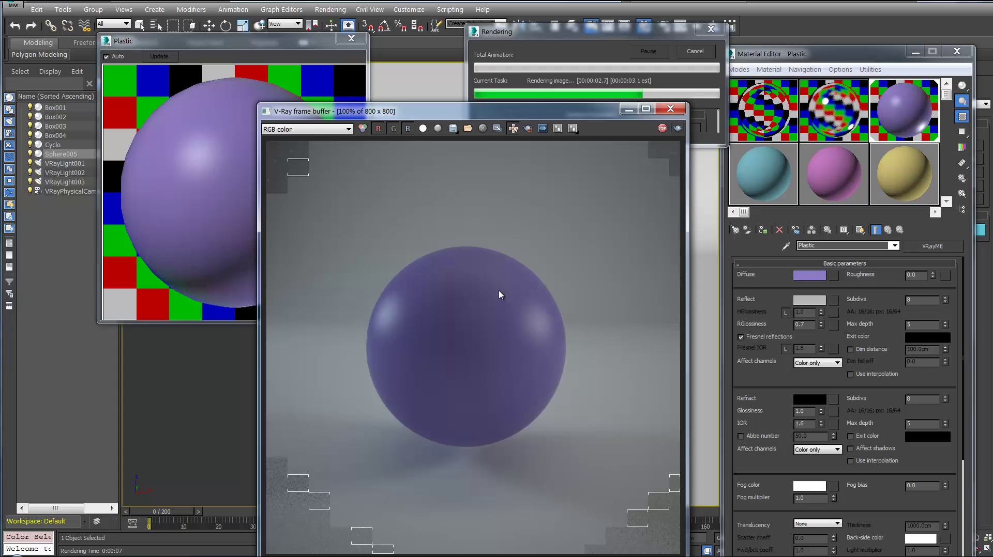
{"action": "left_click", "coordinate": [670, 108]}
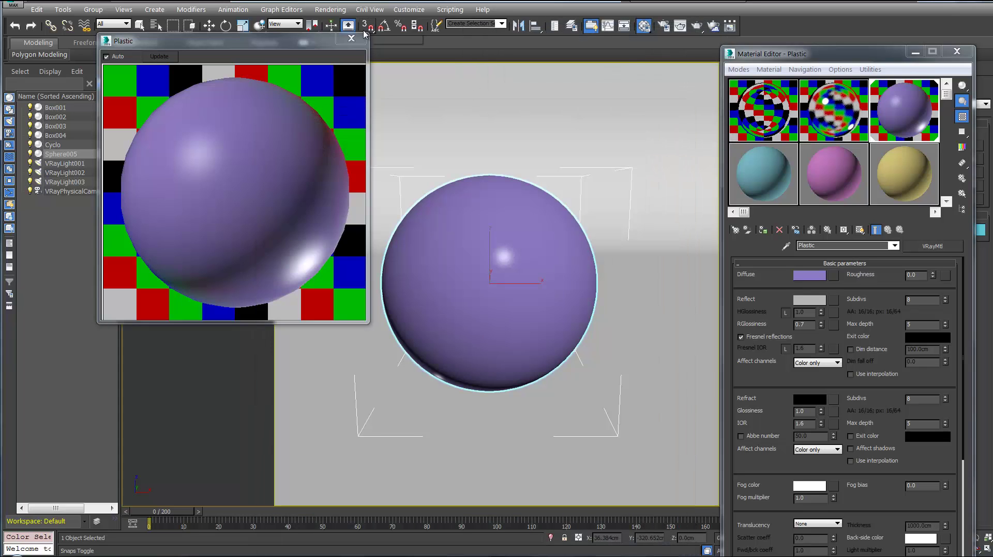
{"action": "left_click", "coordinate": [351, 38]}
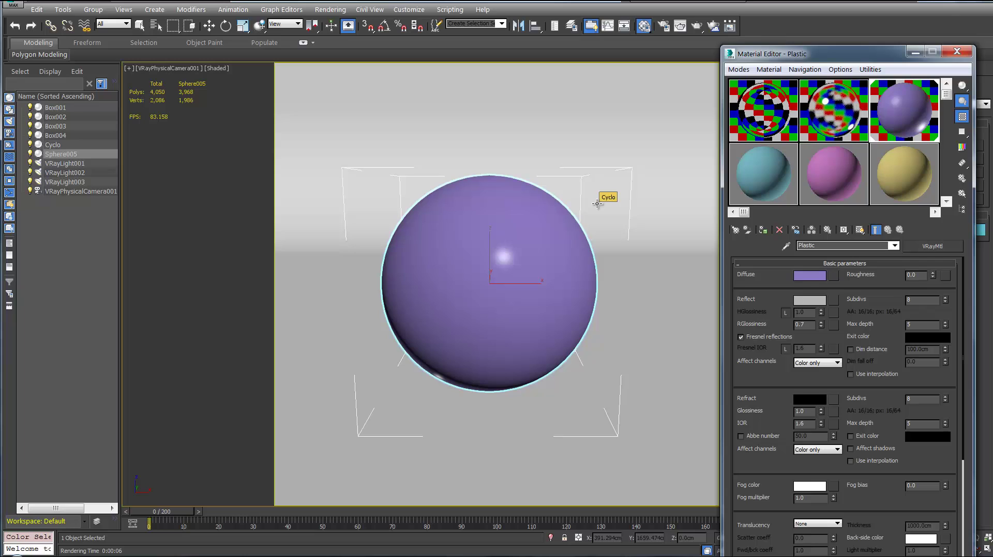
Rename the teal VRayMtl to Glass and assign it to the sphere
{"action": "left_click", "coordinate": [751, 173]}
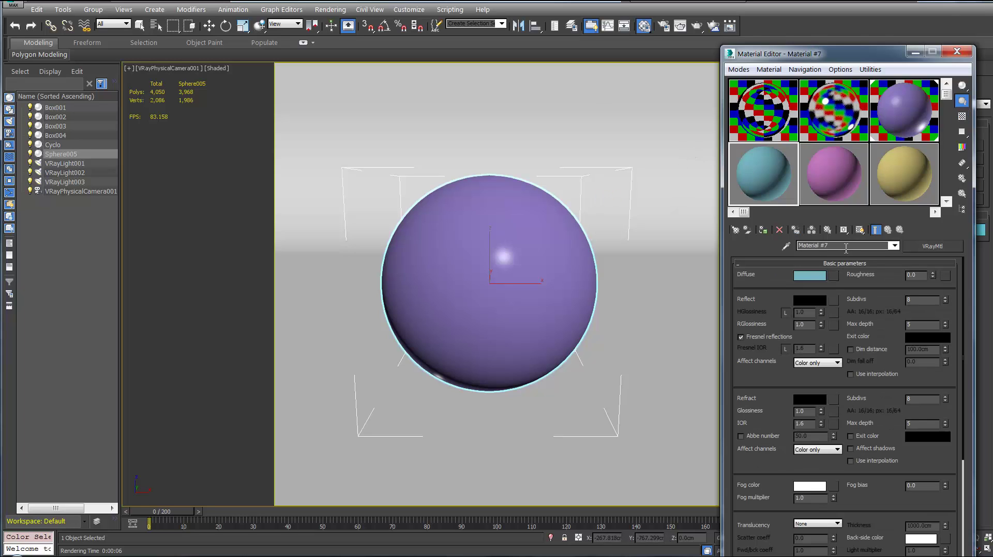
{"action": "type", "text": "Glass"}
{"action": "key", "text": "Return"}
{"action": "left_click", "coordinate": [903, 110]}
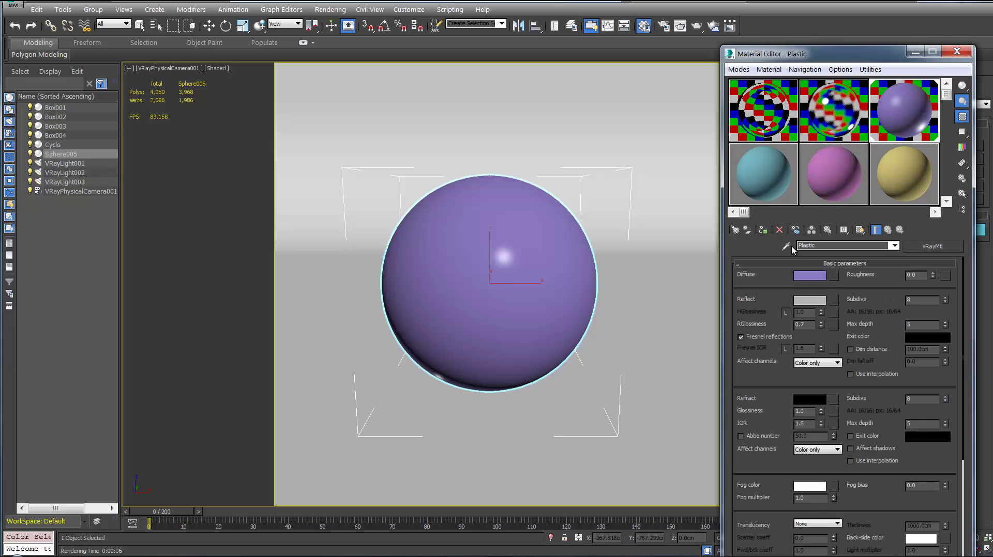
{"action": "left_click", "coordinate": [763, 230]}
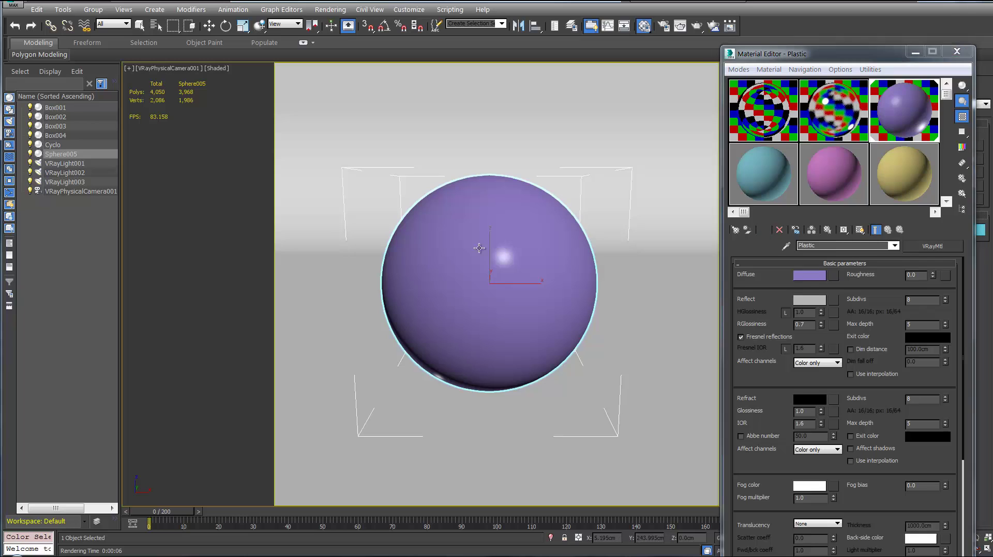
{"action": "left_click", "coordinate": [777, 187]}
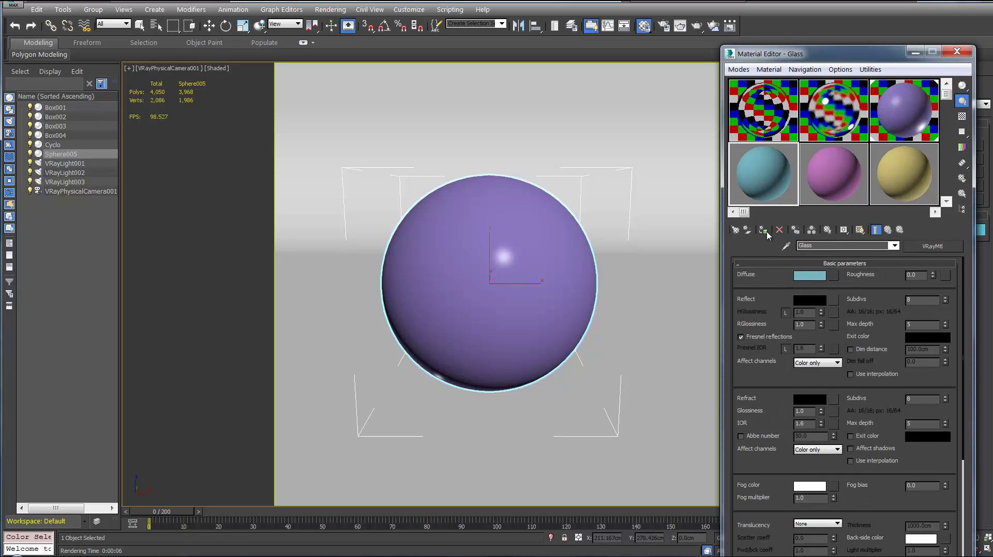
{"action": "left_click", "coordinate": [764, 230]}
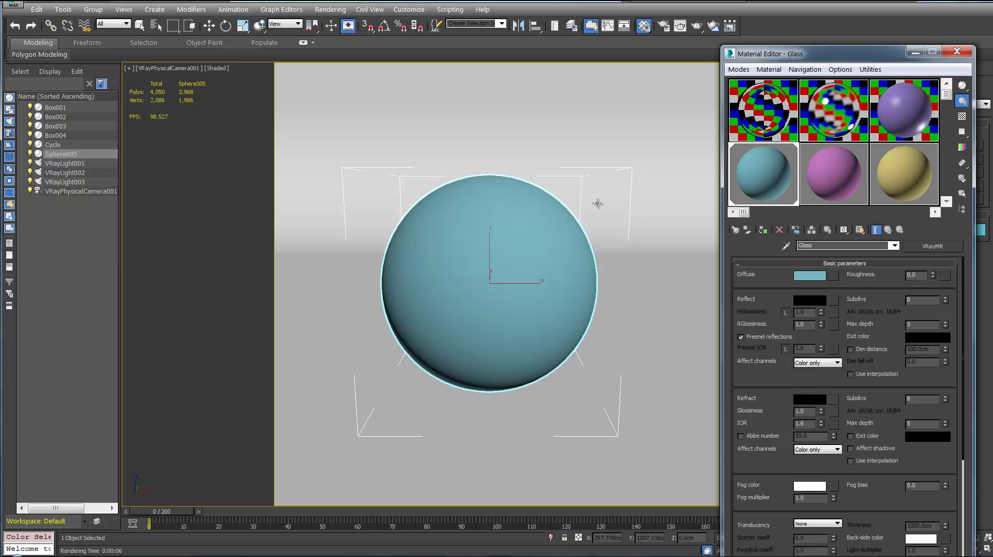
Give Glass a black diffuse colour and a mid-grey 129 reflection colour
{"action": "left_click", "coordinate": [810, 276]}
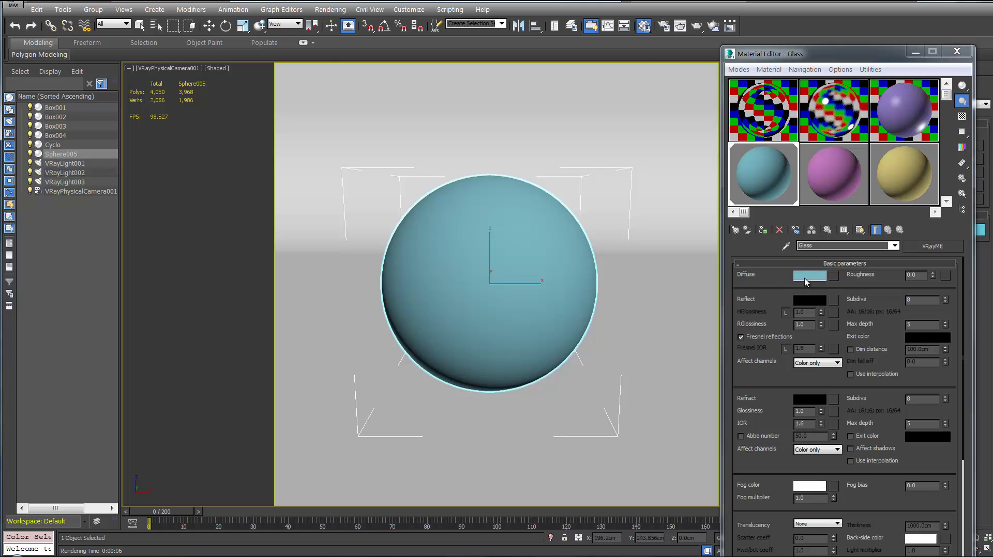
{"action": "left_click_drag", "start_coordinate": [543, 133], "coordinate": [511, 137]}
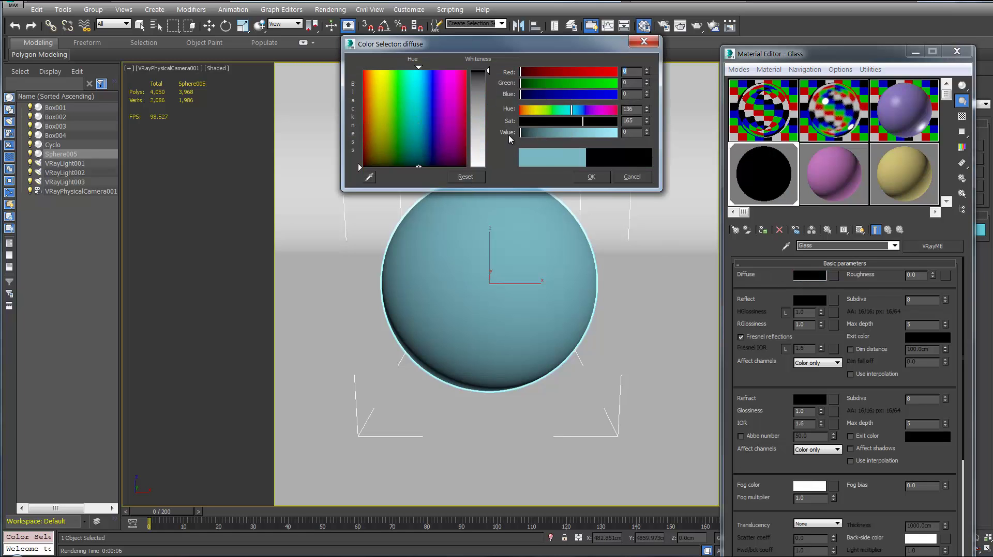
{"action": "left_click", "coordinate": [591, 177]}
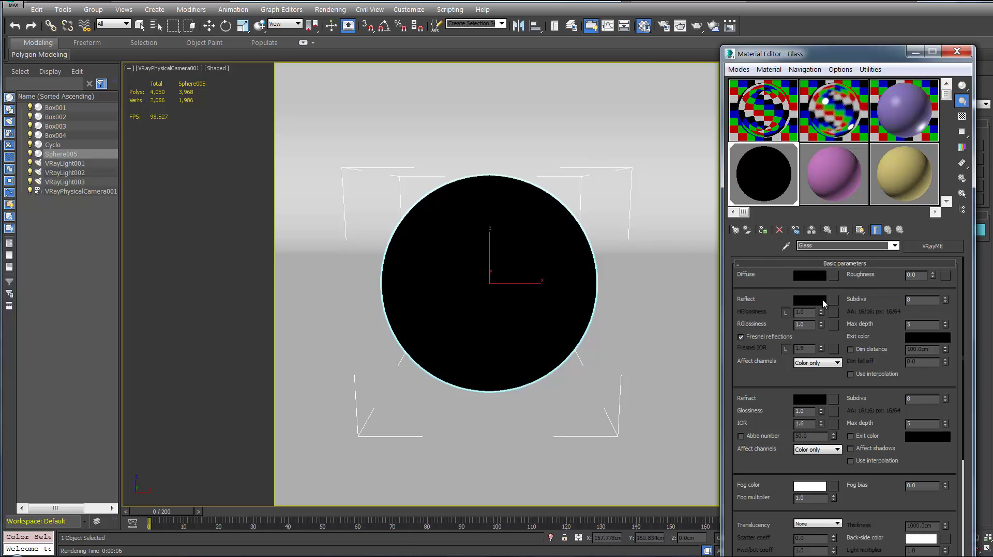
{"action": "left_click", "coordinate": [810, 299]}
{"action": "left_click", "coordinate": [486, 122]}
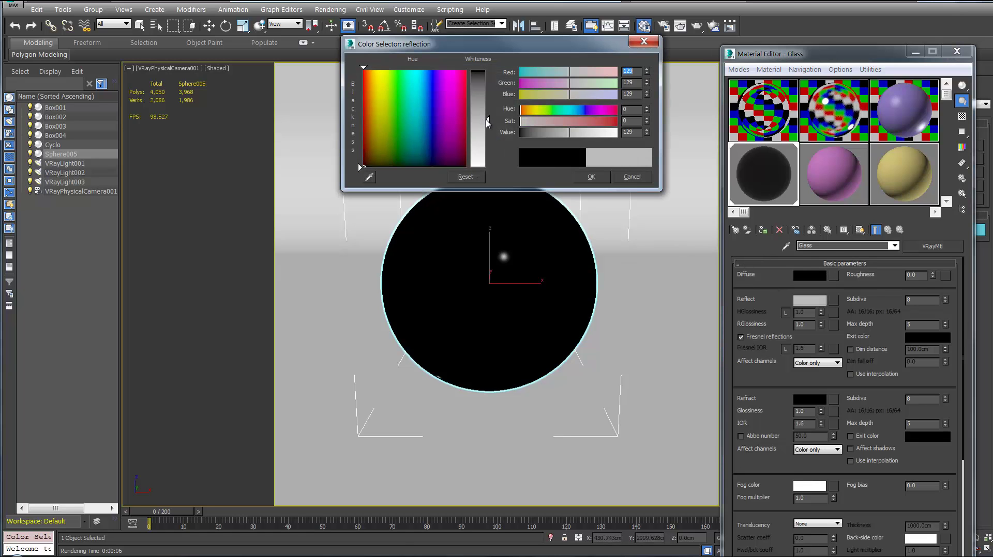
{"action": "left_click", "coordinate": [592, 177]}
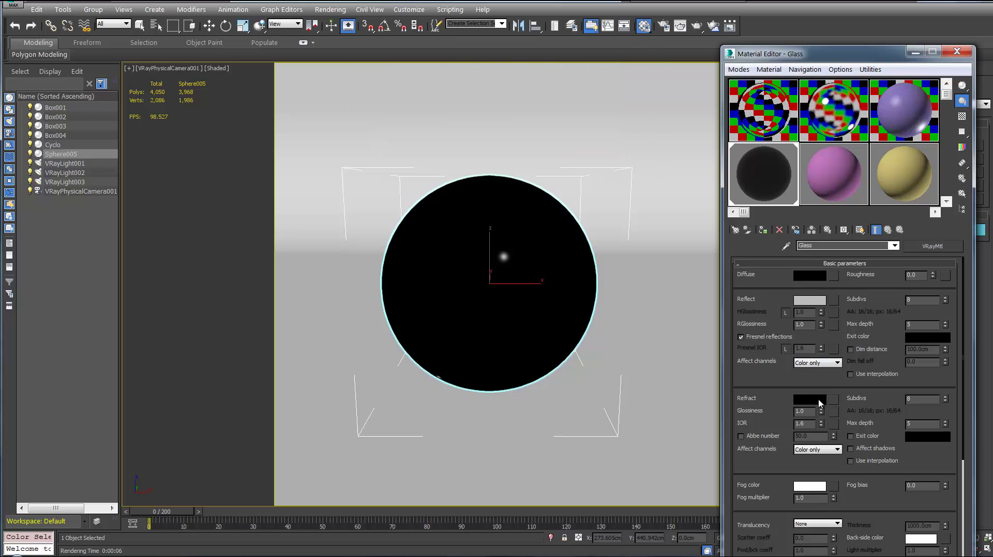
Set refraction to near-white 246 with a checker preview background, then render the glass sphere
{"action": "left_click", "coordinate": [819, 401]}
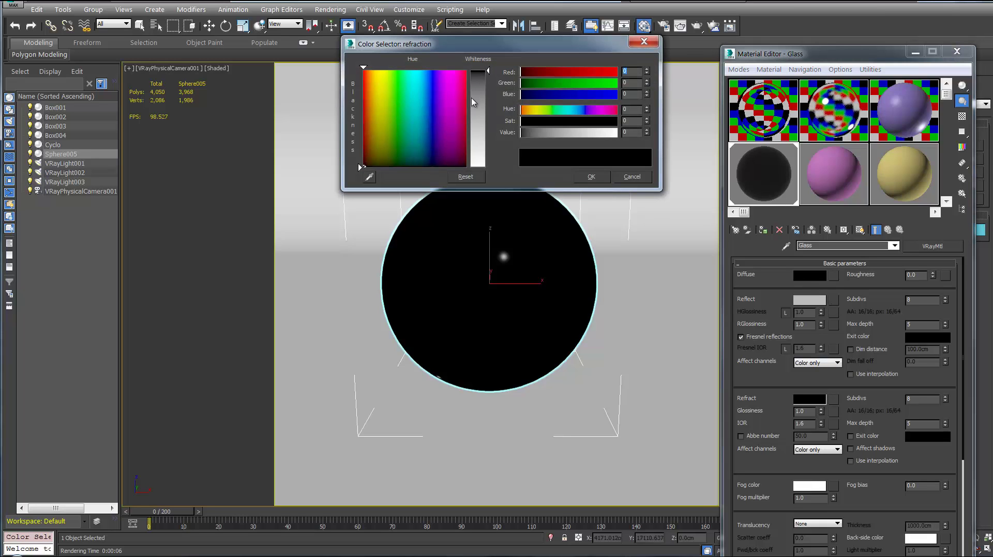
{"action": "key", "text": "b"}
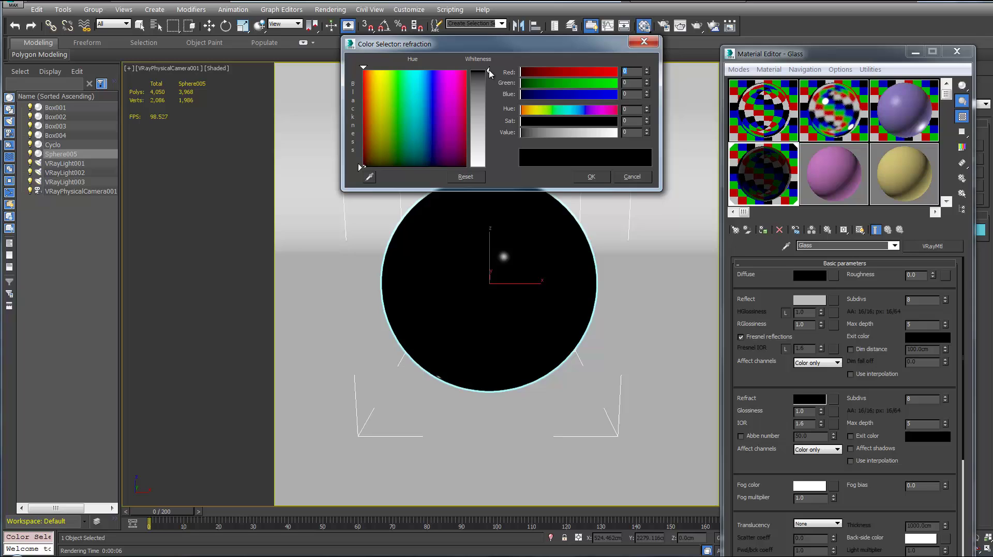
{"action": "left_click_drag", "start_coordinate": [489, 73], "coordinate": [486, 167]}
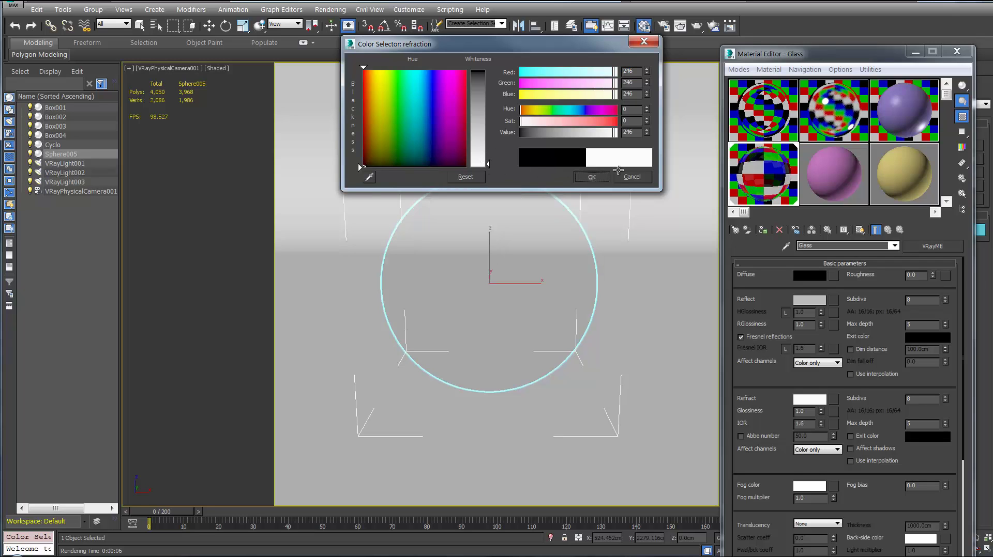
{"action": "left_click", "coordinate": [592, 177]}
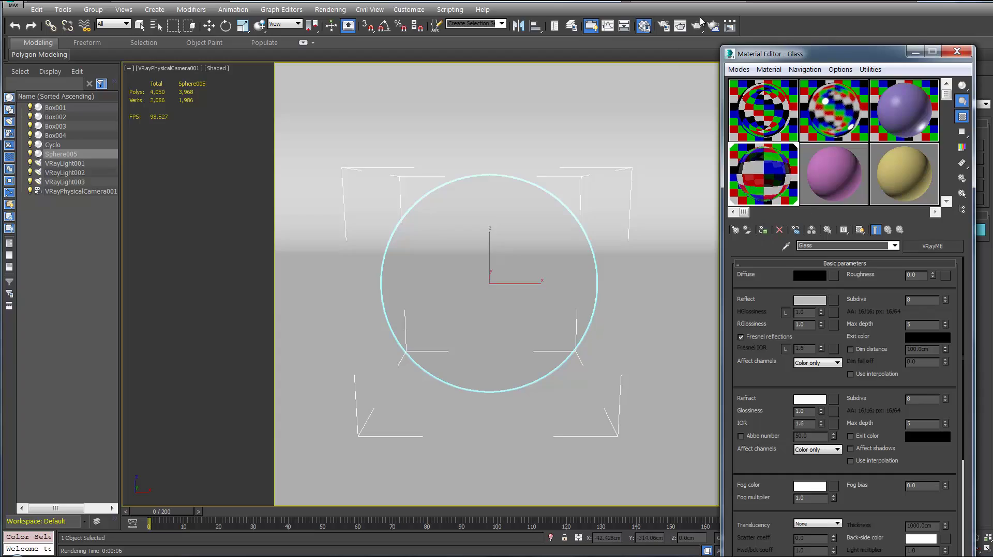
{"action": "left_click", "coordinate": [698, 24]}
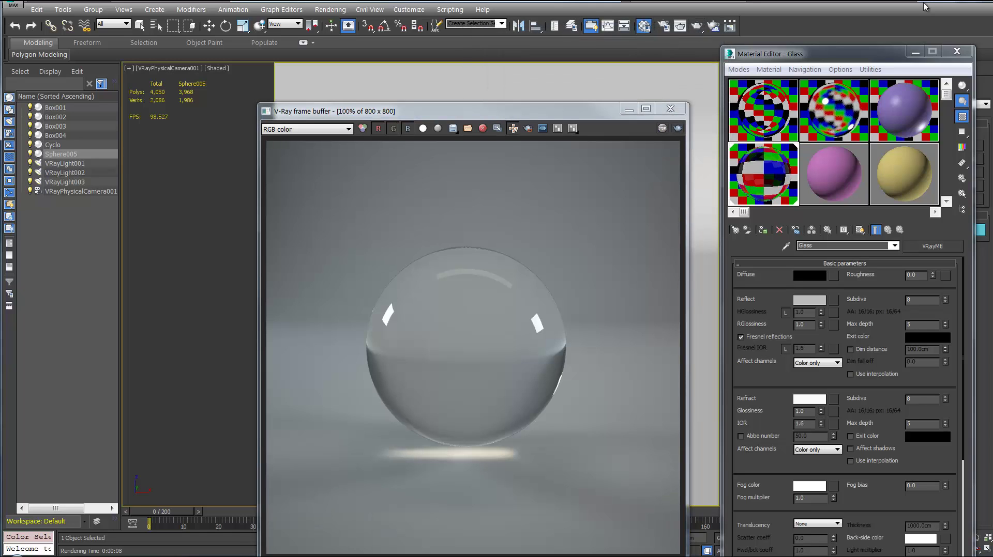
Rename the pink material to Wood, assign it to the sphere, and enlarge its preview
{"action": "left_click", "coordinate": [670, 109]}
{"action": "left_click", "coordinate": [808, 201]}
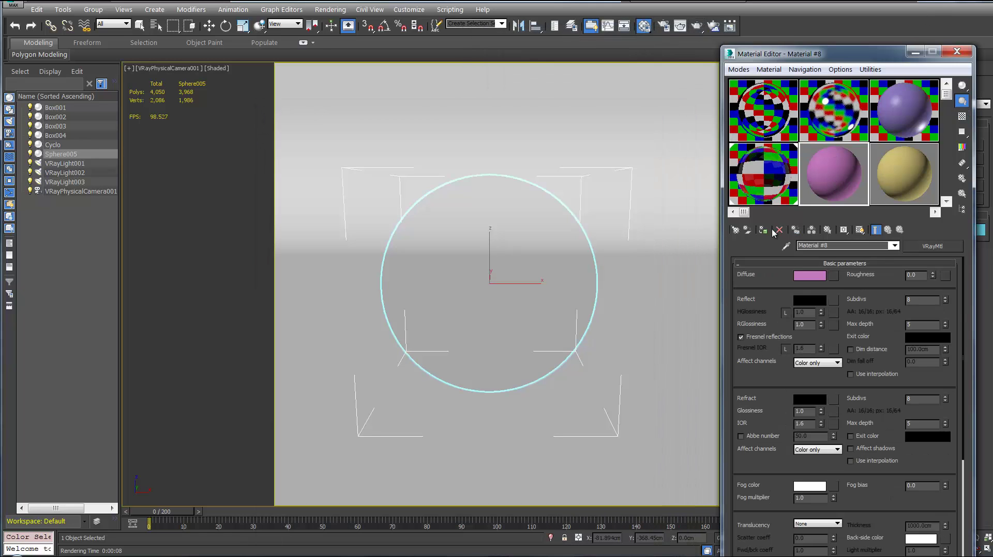
{"action": "triple_click", "coordinate": [846, 245]}
{"action": "type", "text": "Wood"}
{"action": "key", "text": "Return"}
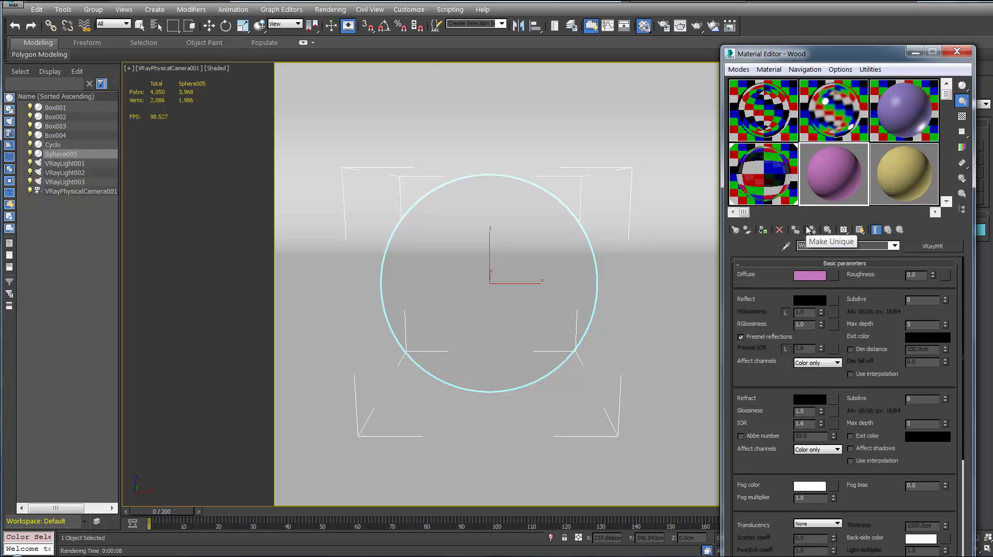
{"action": "left_click", "coordinate": [762, 230]}
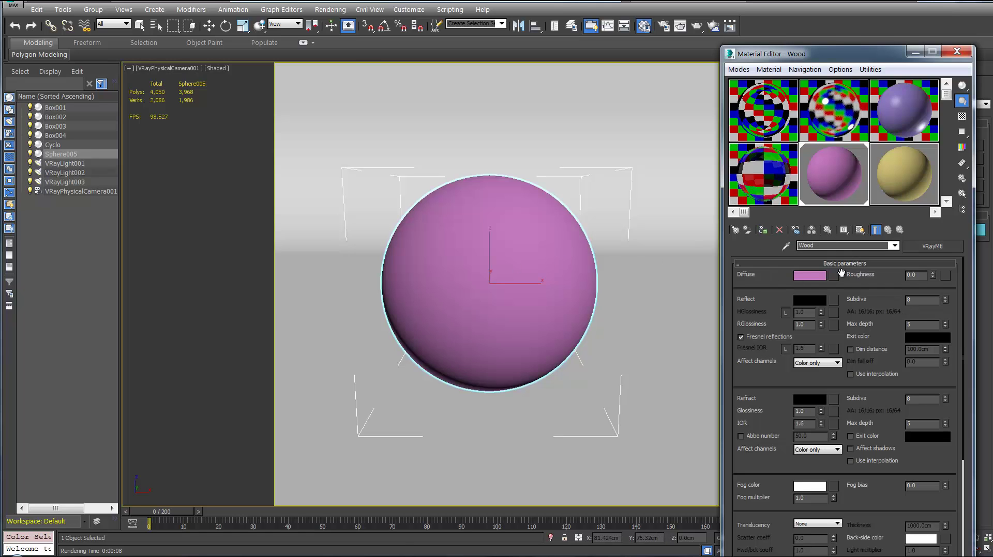
{"action": "double_click", "coordinate": [833, 174]}
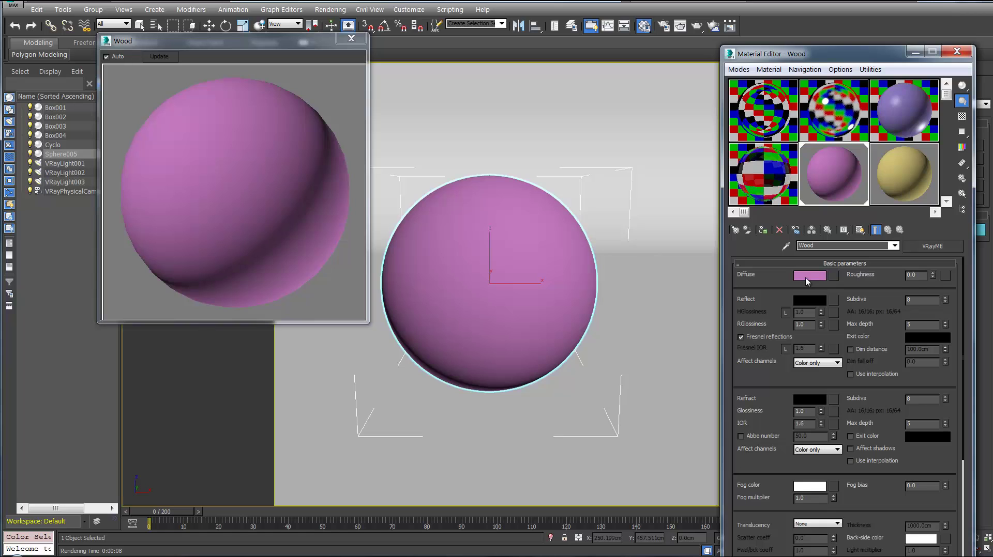
Load WoodVeneer1LowD from Textures as Wood's diffuse bitmap and show it in the viewport
{"action": "left_click", "coordinate": [833, 275]}
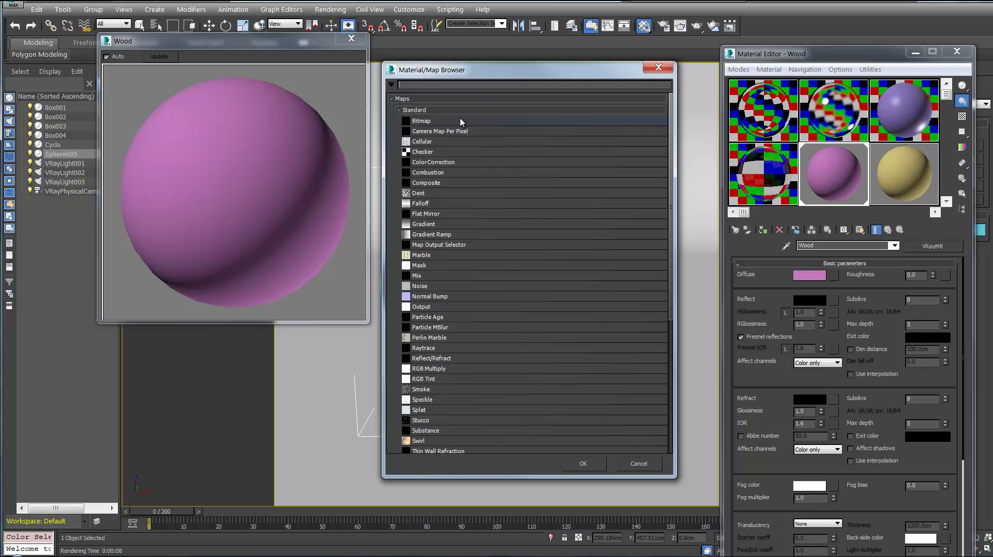
{"action": "double_click", "coordinate": [485, 121]}
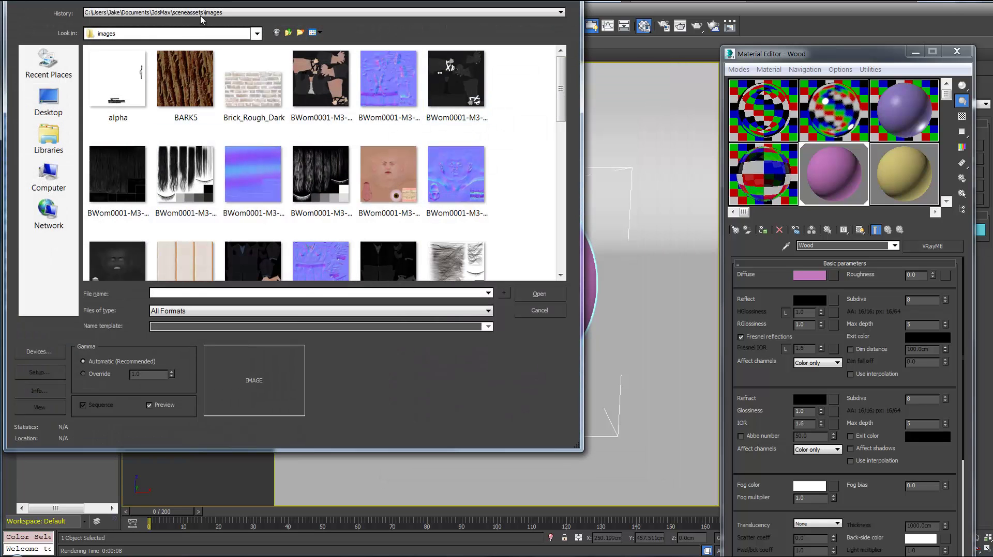
{"action": "left_click", "coordinate": [204, 13]}
{"action": "left_click", "coordinate": [207, 29]}
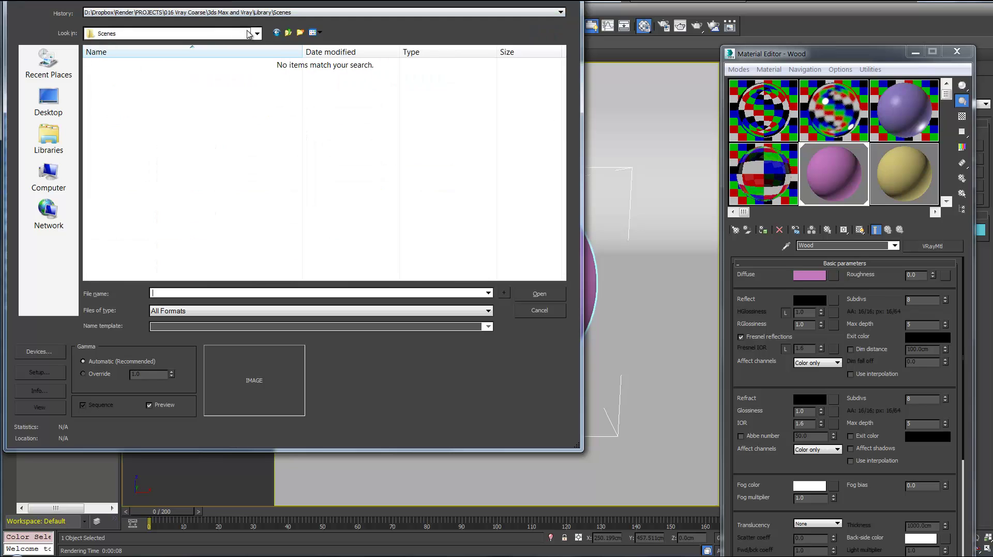
{"action": "left_click", "coordinate": [288, 33]}
{"action": "double_click", "coordinate": [149, 178]}
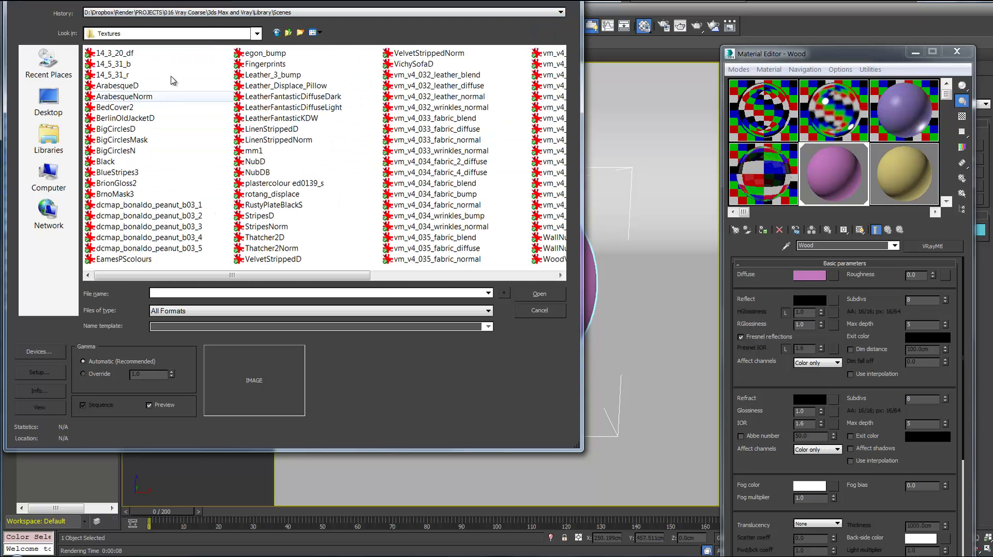
{"action": "left_click_drag", "start_coordinate": [249, 278], "coordinate": [472, 280]}
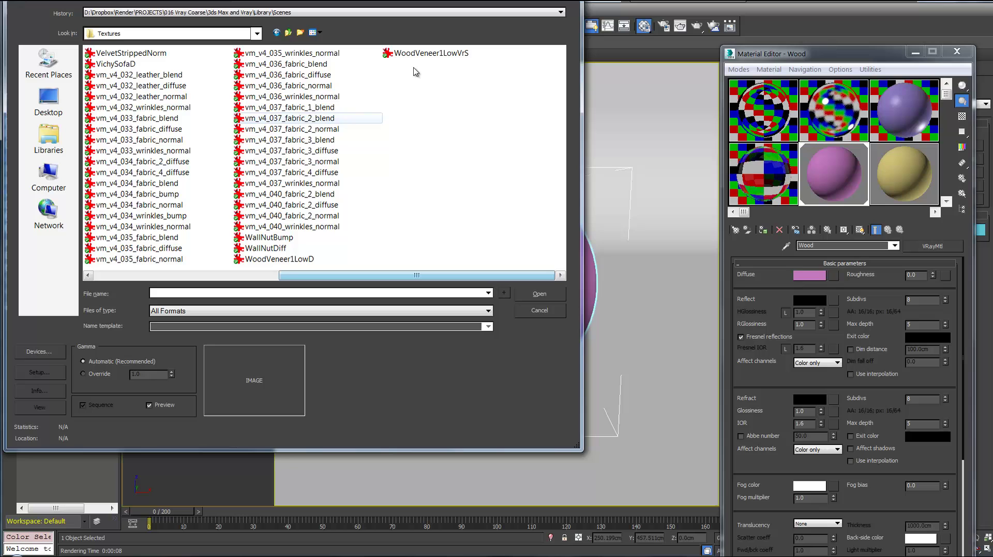
{"action": "left_click", "coordinate": [428, 53]}
{"action": "left_click", "coordinate": [307, 259]}
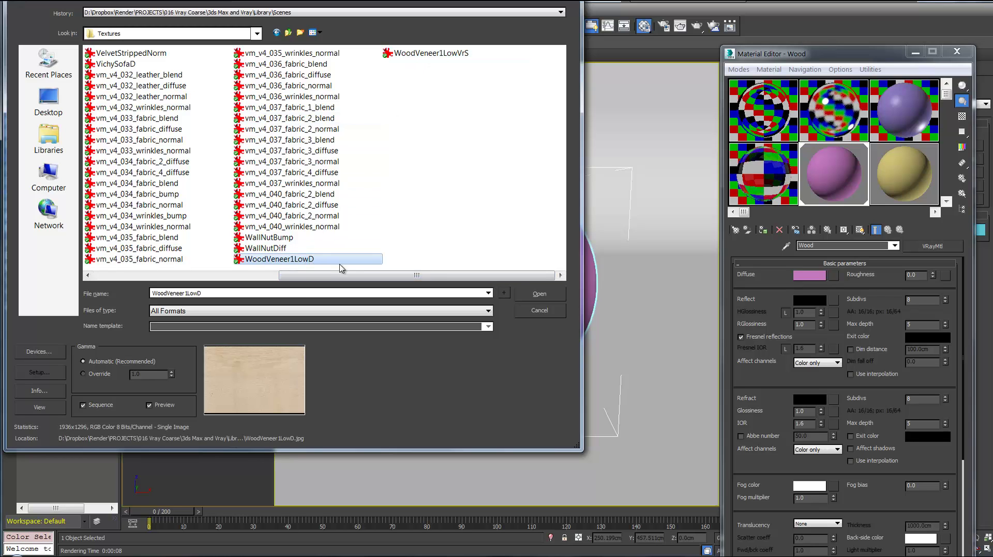
{"action": "left_click", "coordinate": [537, 294]}
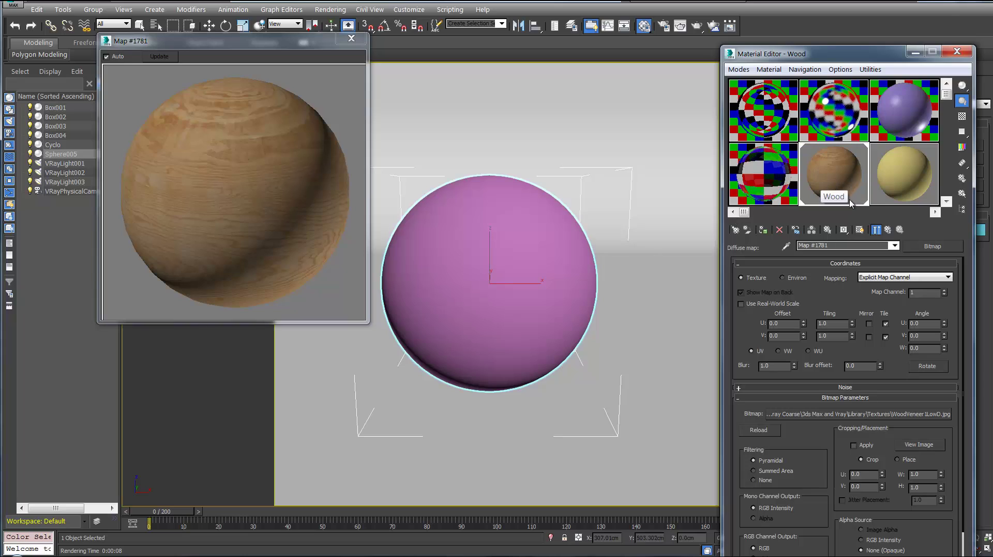
{"action": "left_click", "coordinate": [859, 230]}
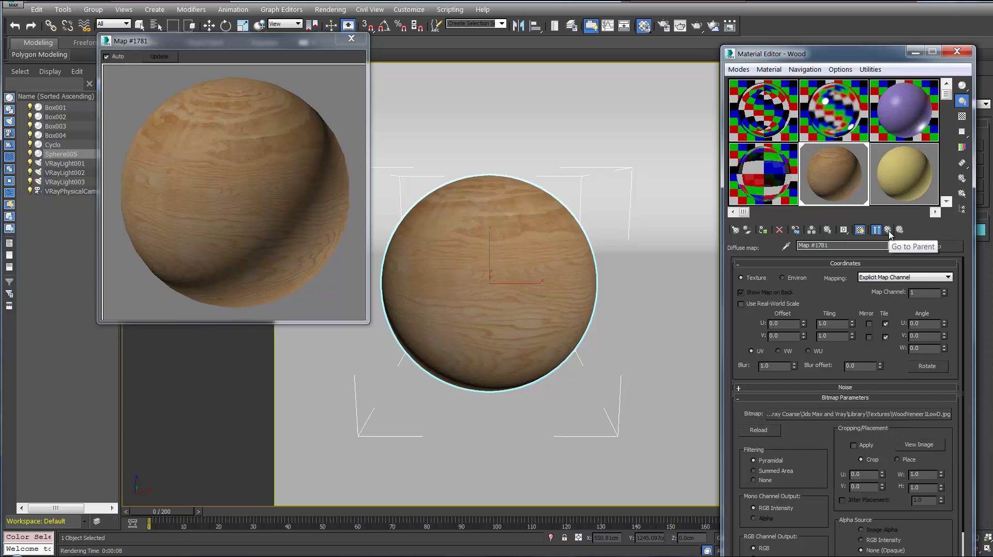
{"action": "left_click", "coordinate": [888, 230]}
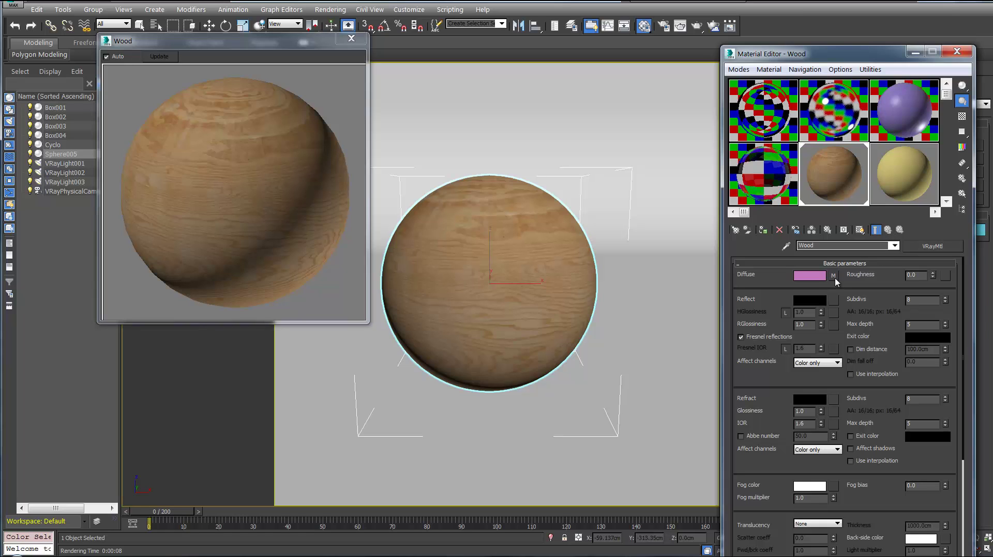
Give Wood a light grey reflection with 0.8 glossiness and render the glossy wood sphere
{"action": "left_click", "coordinate": [820, 298]}
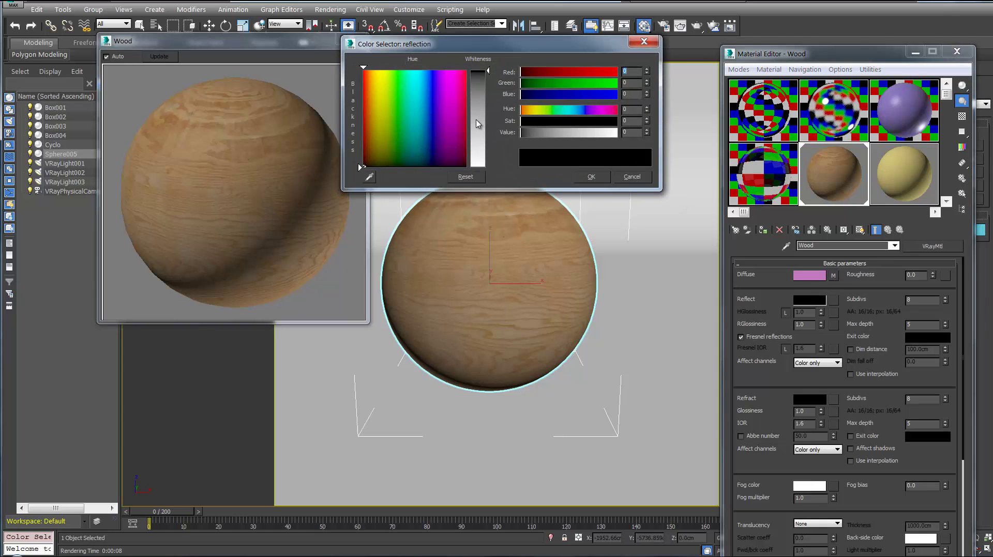
{"action": "left_click_drag", "start_coordinate": [476, 124], "coordinate": [485, 132]}
{"action": "left_click", "coordinate": [591, 177]}
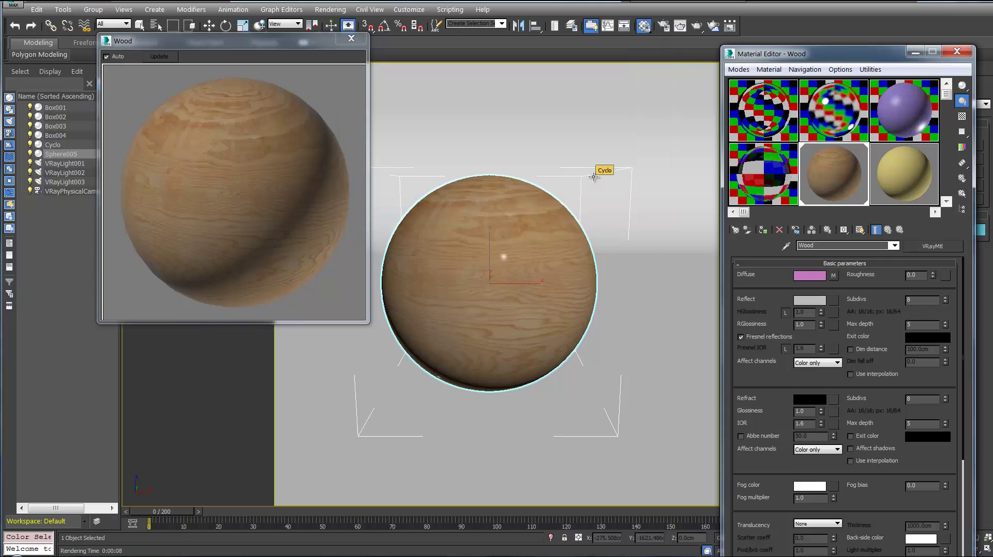
{"action": "double_click", "coordinate": [813, 326]}
{"action": "type", "text": ".8"}
{"action": "key", "text": "Return"}
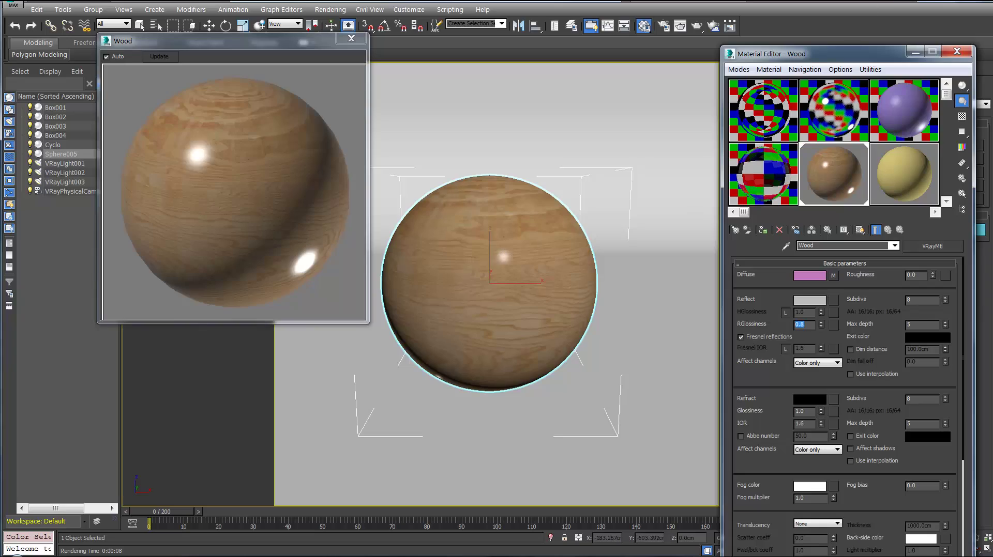
{"action": "left_click", "coordinate": [697, 26]}
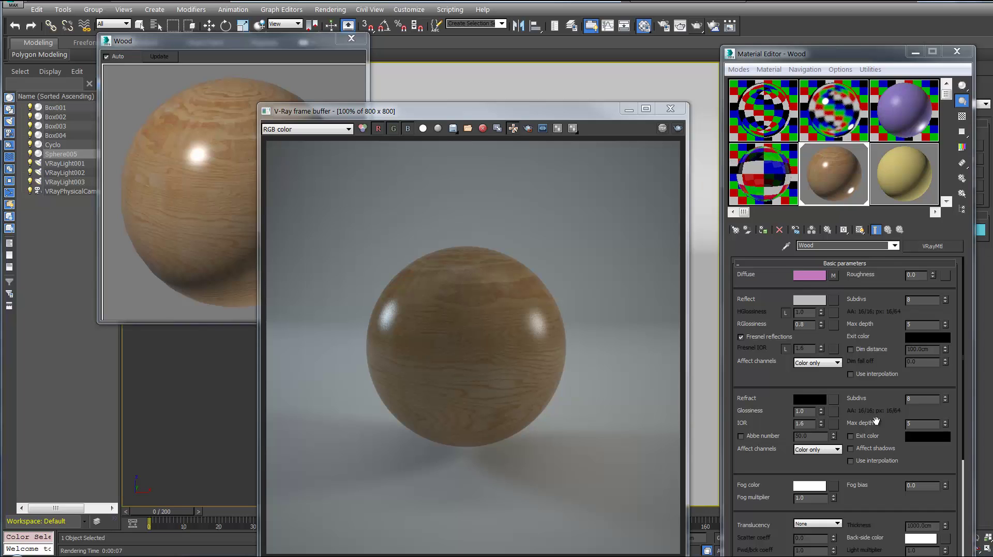
Load WoodVeneer1LowVrS as Wood's bump map and test-render the sphere
{"action": "scroll", "coordinate": [880, 400], "scroll_direction": "down", "scroll_amount": 5}
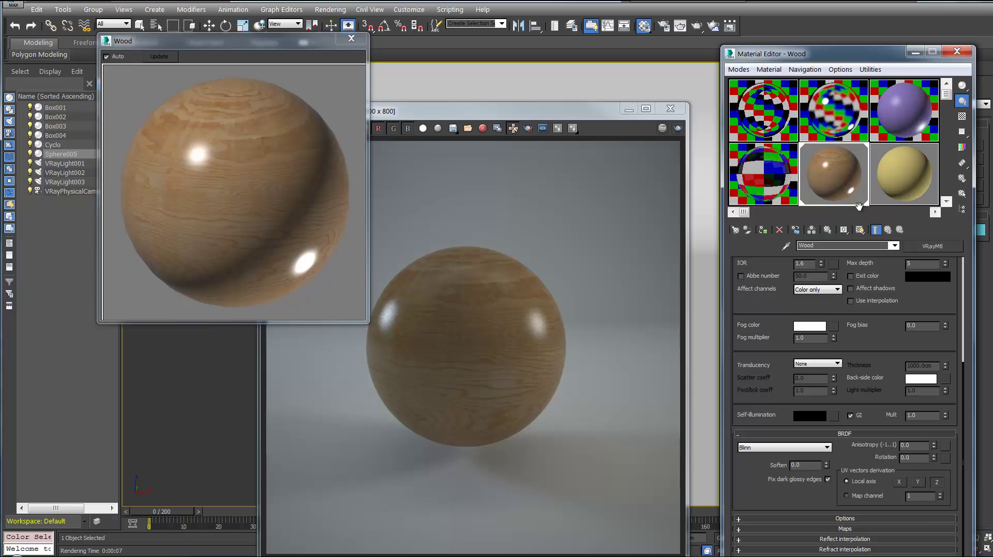
{"action": "left_click", "coordinate": [845, 529]}
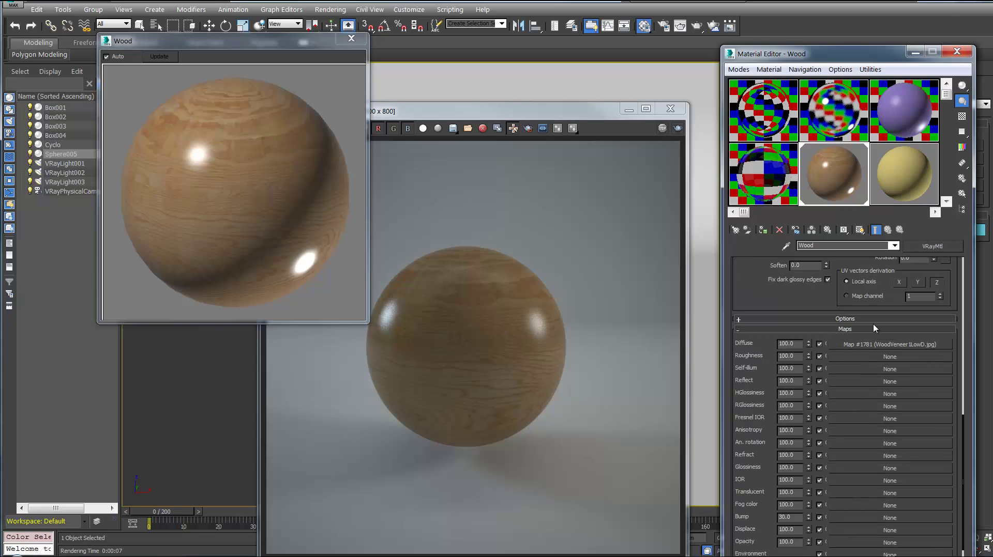
{"action": "left_click", "coordinate": [855, 518]}
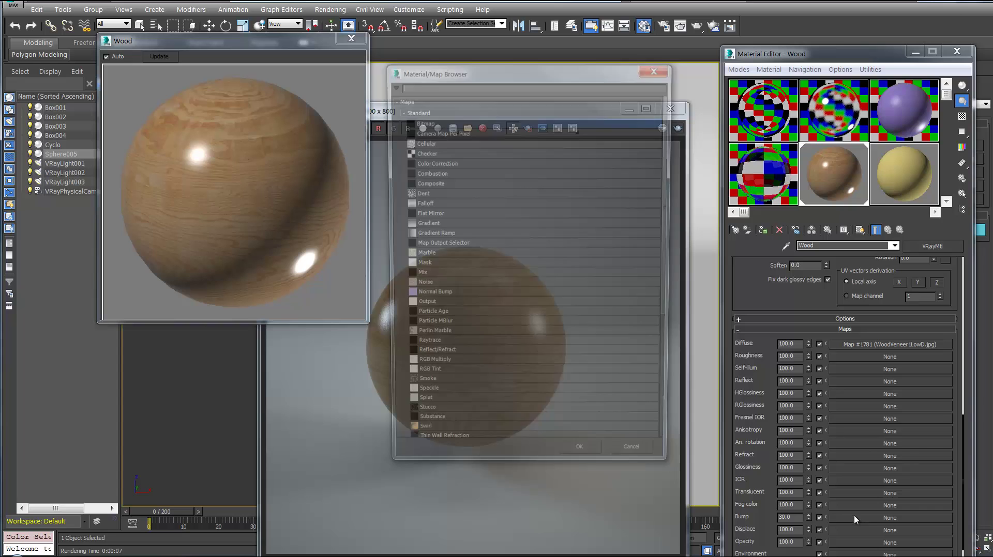
{"action": "double_click", "coordinate": [527, 125]}
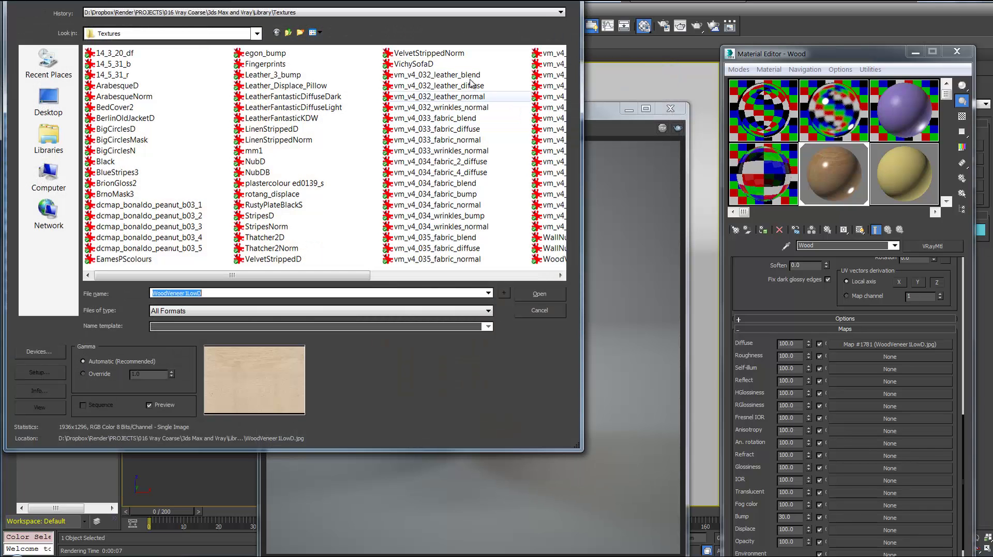
{"action": "left_click_drag", "start_coordinate": [364, 277], "coordinate": [547, 276]}
{"action": "left_click", "coordinate": [444, 55]}
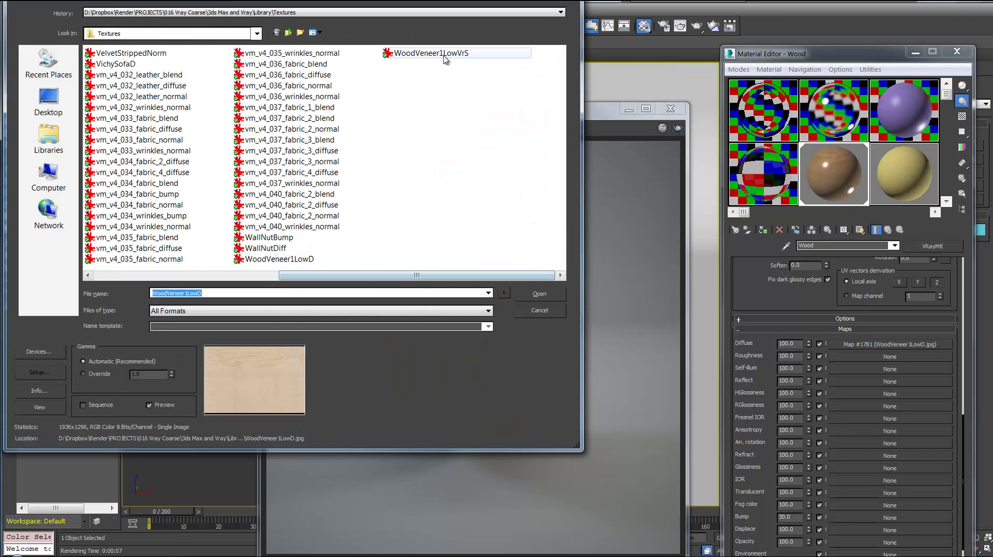
{"action": "double_click", "coordinate": [444, 56]}
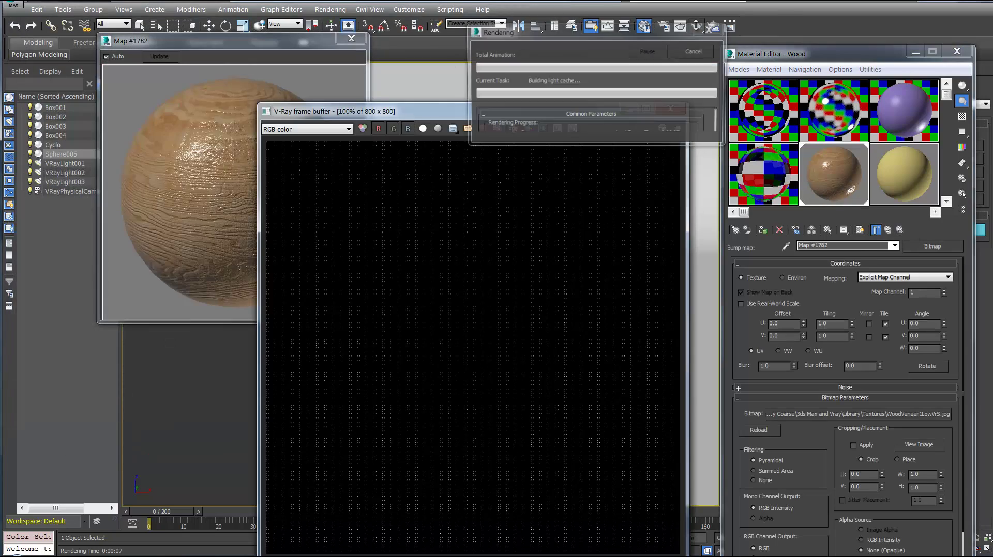
{"action": "left_click", "coordinate": [682, 28]}
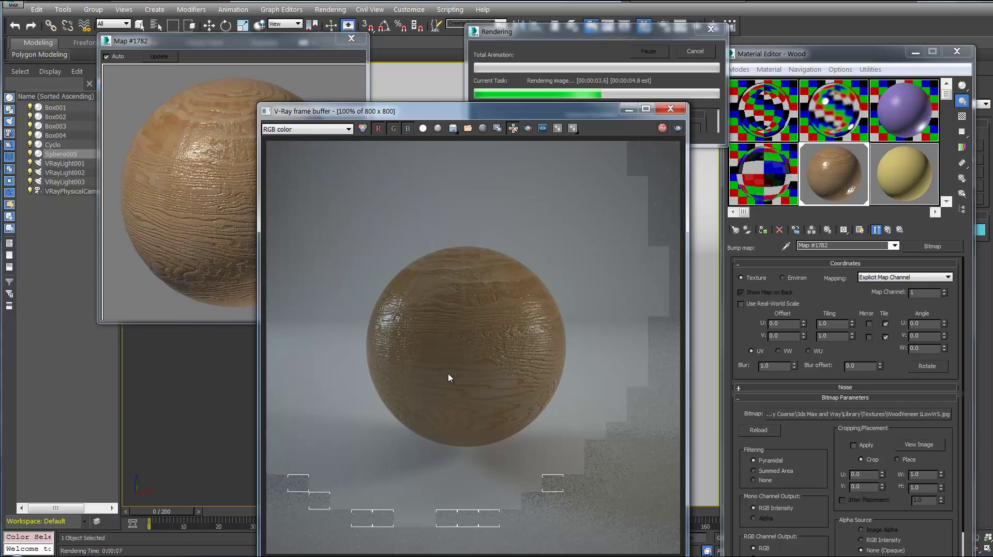
Set the Wood bump amount to 10 and render again
{"action": "left_click", "coordinate": [873, 319]}
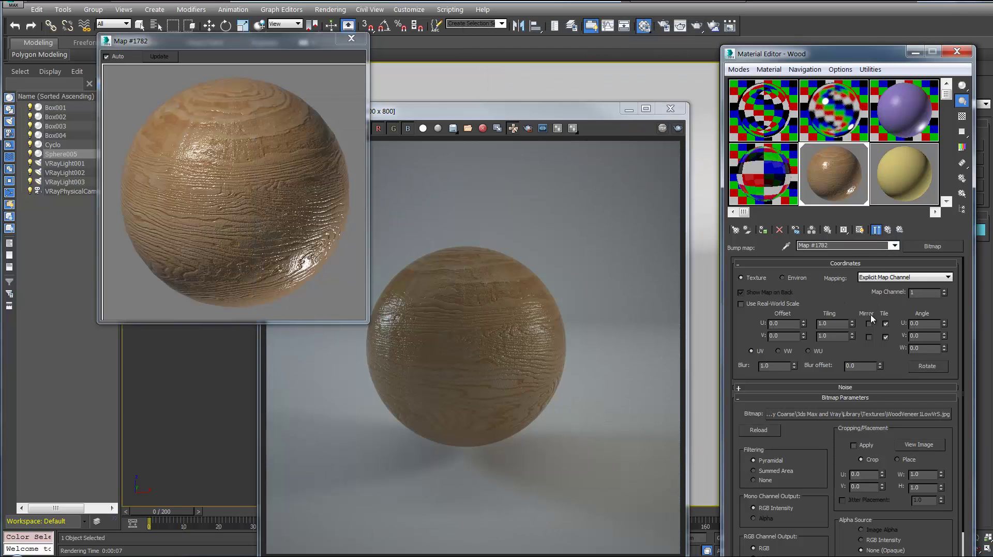
{"action": "left_click", "coordinate": [887, 229]}
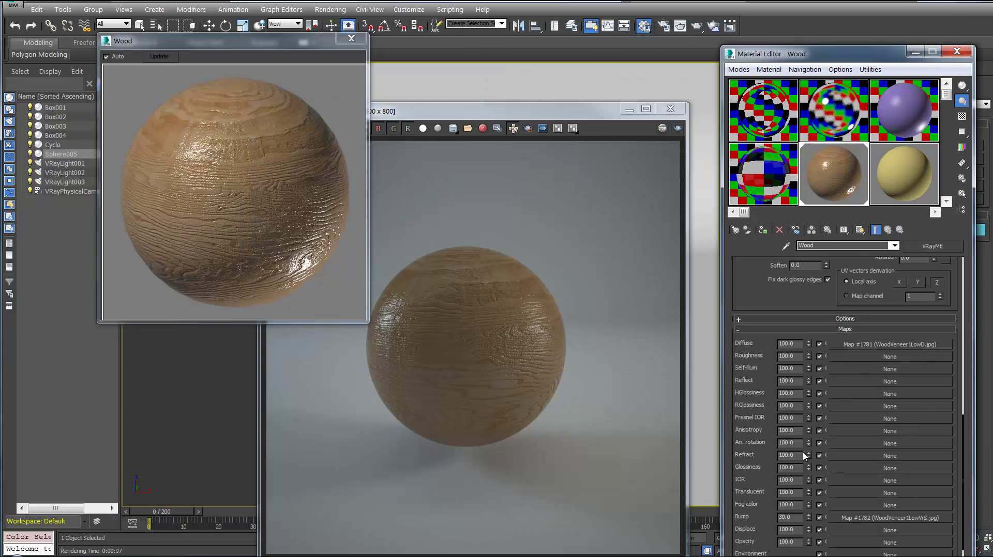
{"action": "double_click", "coordinate": [794, 518]}
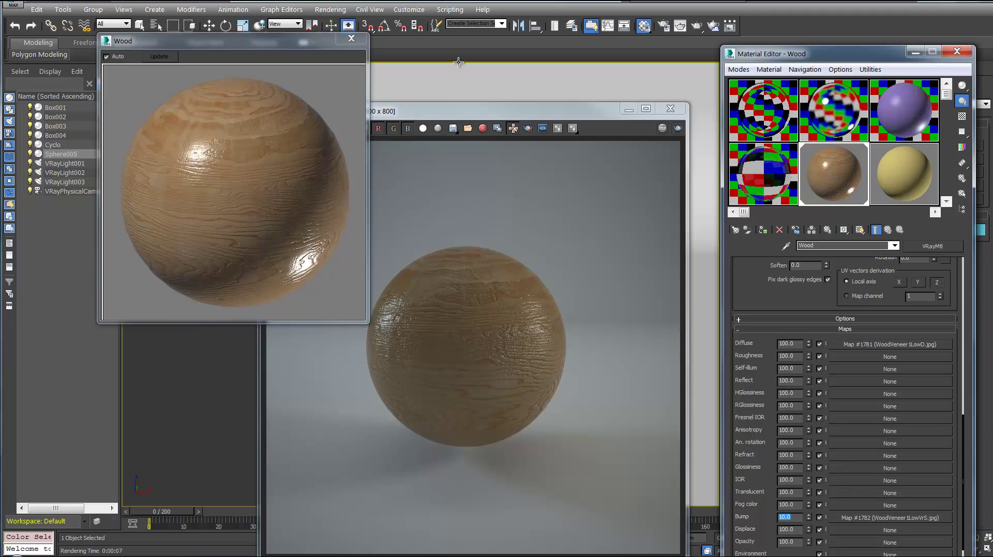
{"action": "key", "text": "shift+q"}
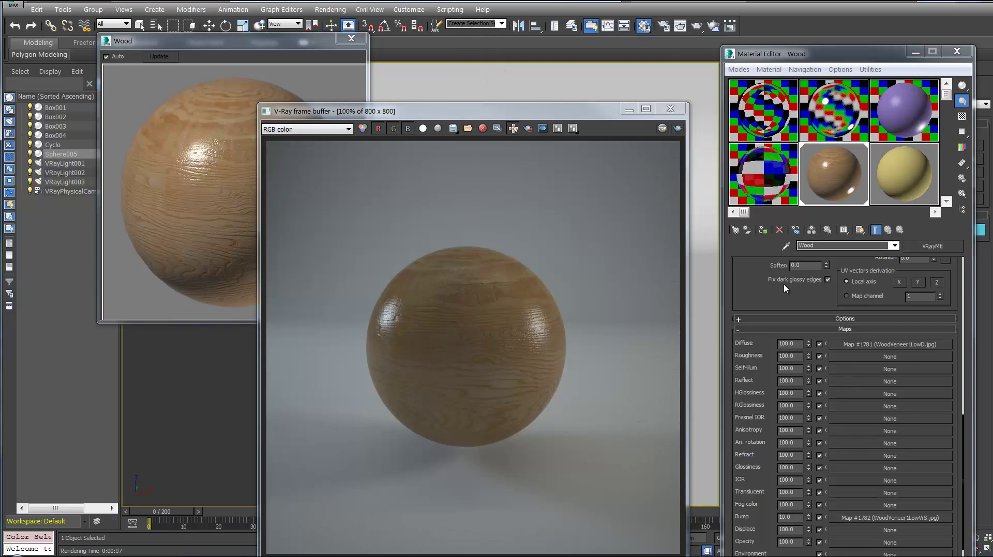
{"action": "scroll", "coordinate": [791, 296], "scroll_direction": "up", "scroll_amount": 5}
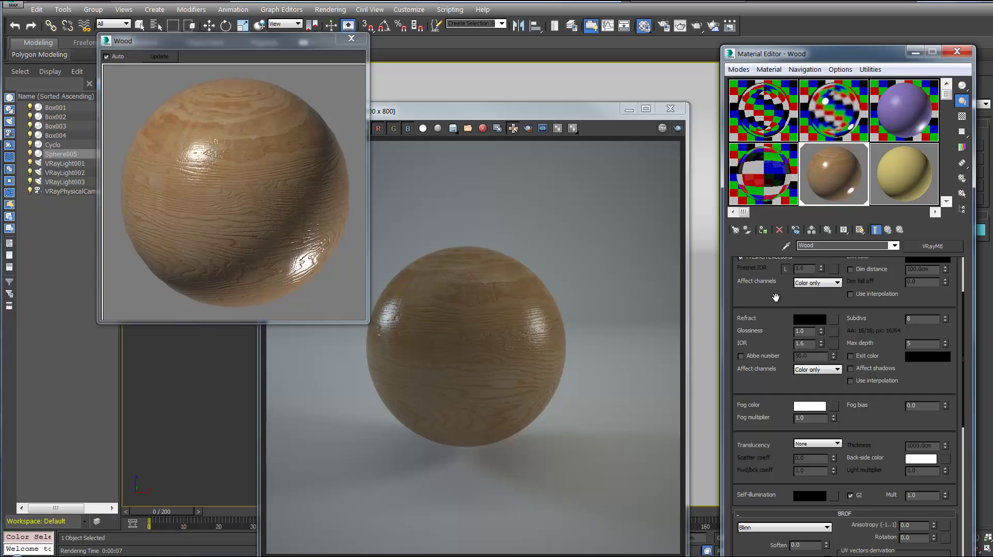
{"action": "scroll", "coordinate": [776, 297], "scroll_direction": "up", "scroll_amount": 2}
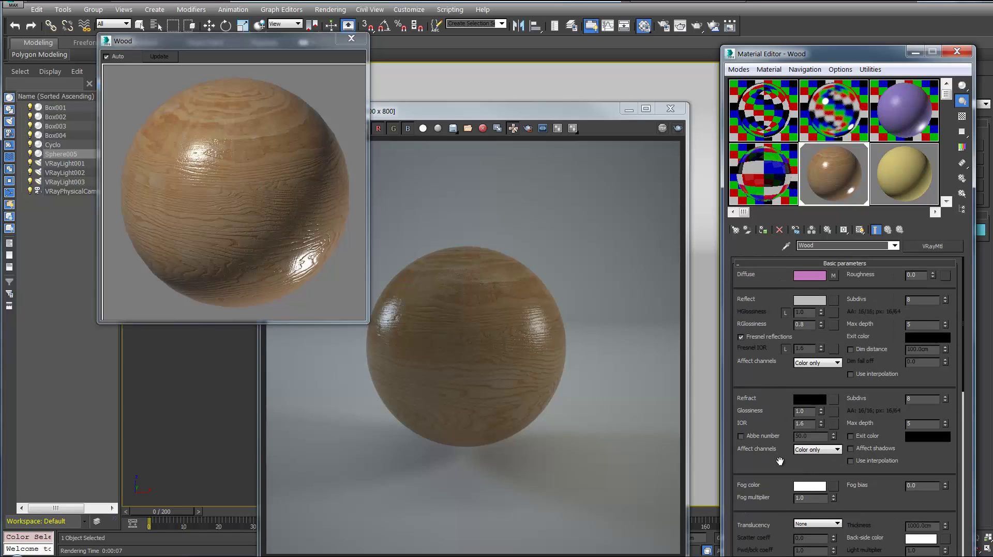
Load the Studio - Final render preset and render the wood sphere at final quality
{"action": "left_click", "coordinate": [666, 26]}
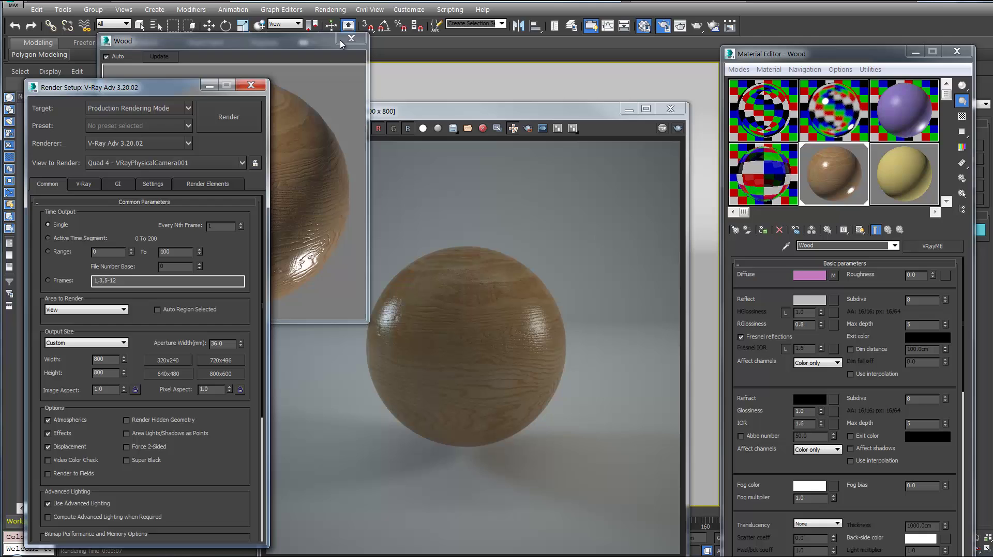
{"action": "left_click", "coordinate": [350, 39]}
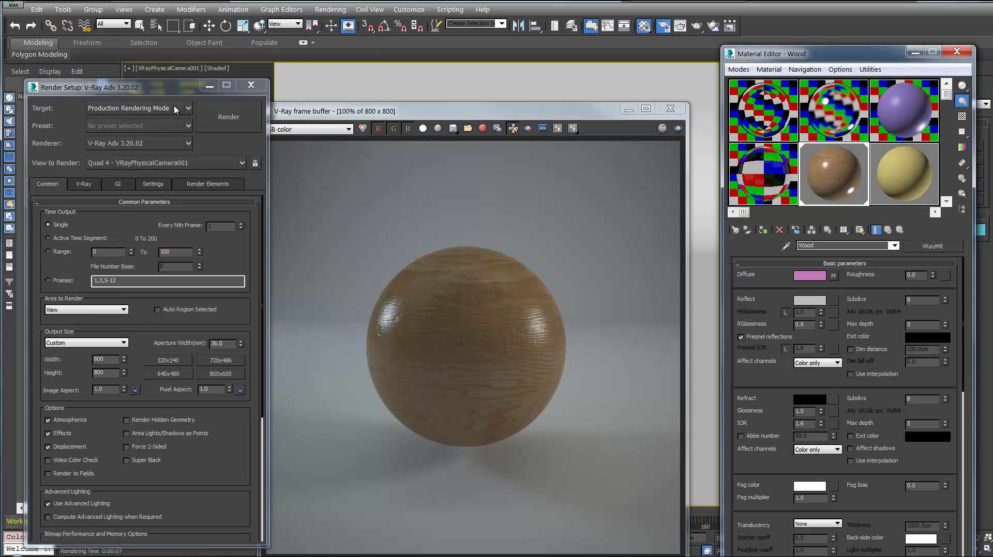
{"action": "left_click", "coordinate": [185, 127]}
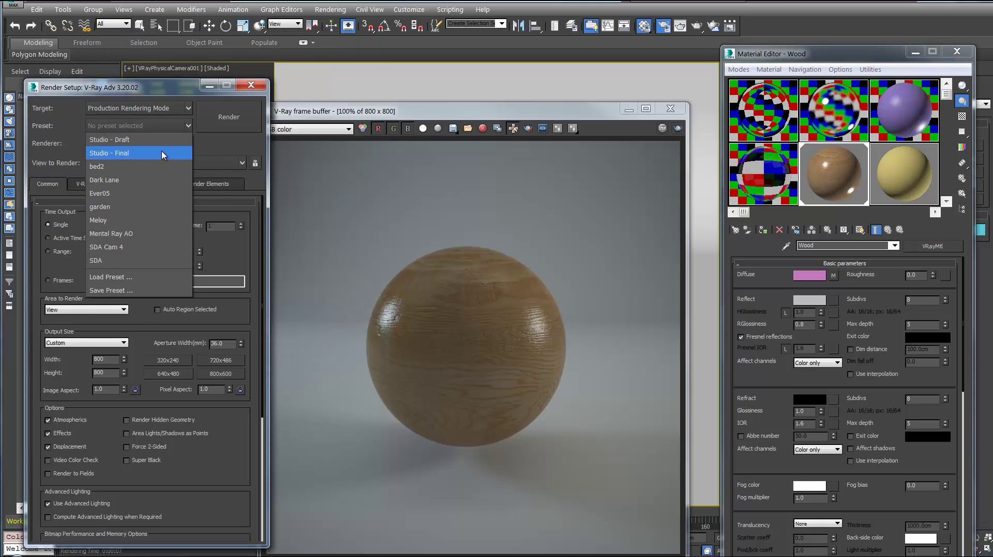
{"action": "left_click", "coordinate": [164, 153]}
{"action": "left_click", "coordinate": [371, 320]}
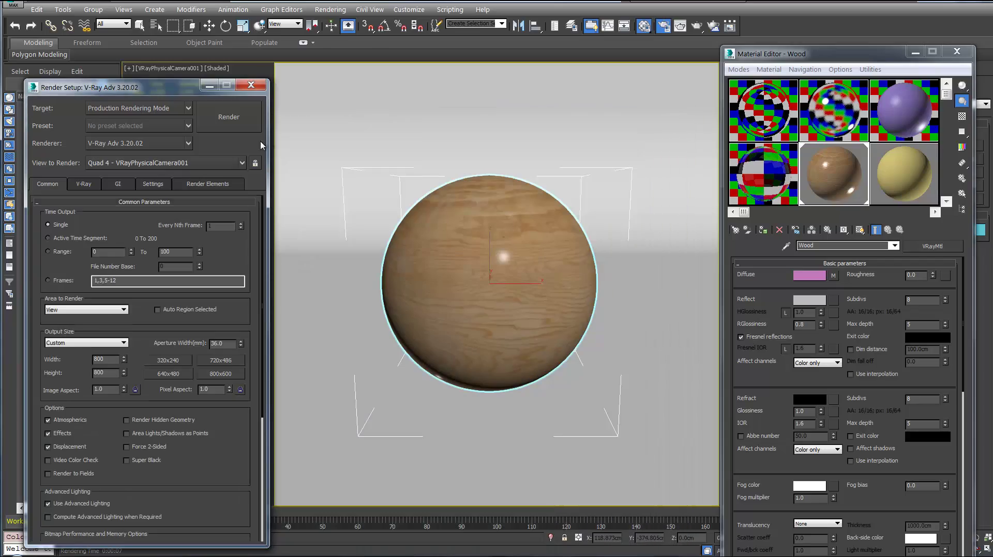
{"action": "left_click", "coordinate": [228, 117]}
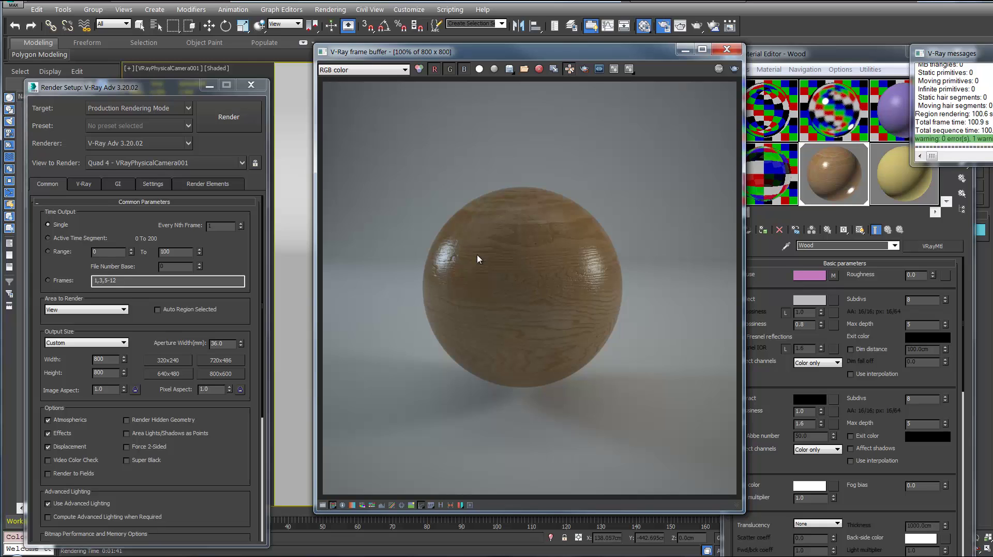
Zoom into the final wood render and pan around to inspect the grain
{"action": "scroll", "coordinate": [467, 250], "scroll_direction": "up", "scroll_amount": 3}
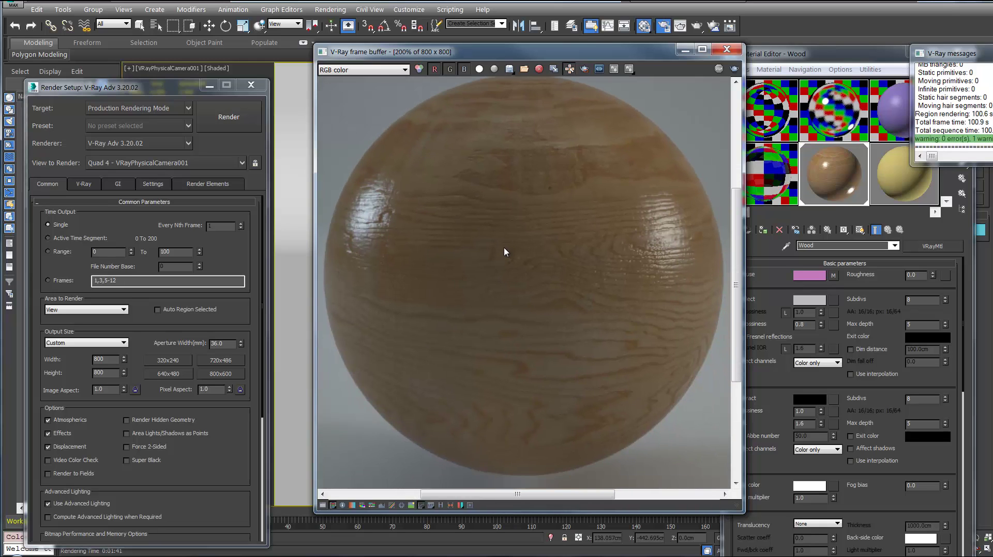
{"action": "middle_click_drag", "start_coordinate": [505, 250], "coordinate": [507, 264]}
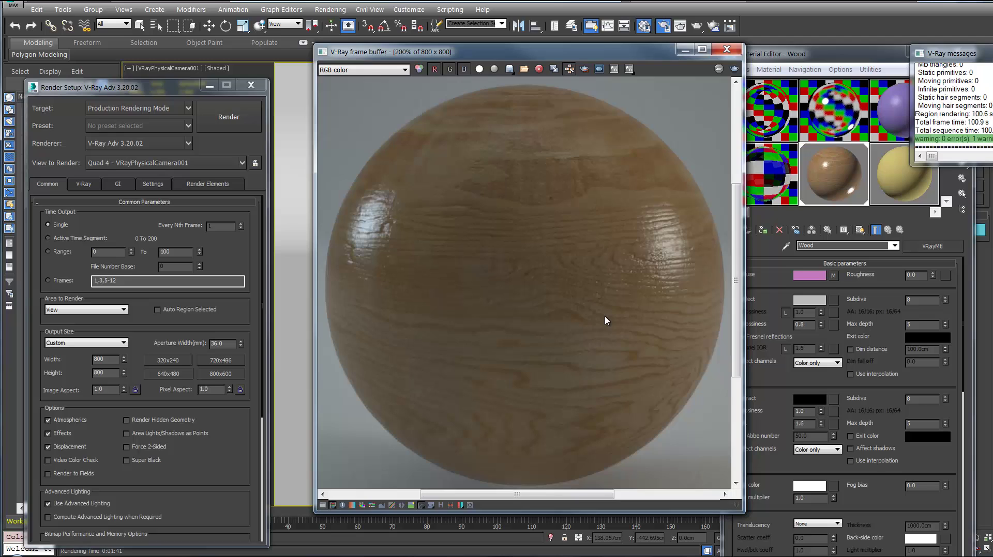